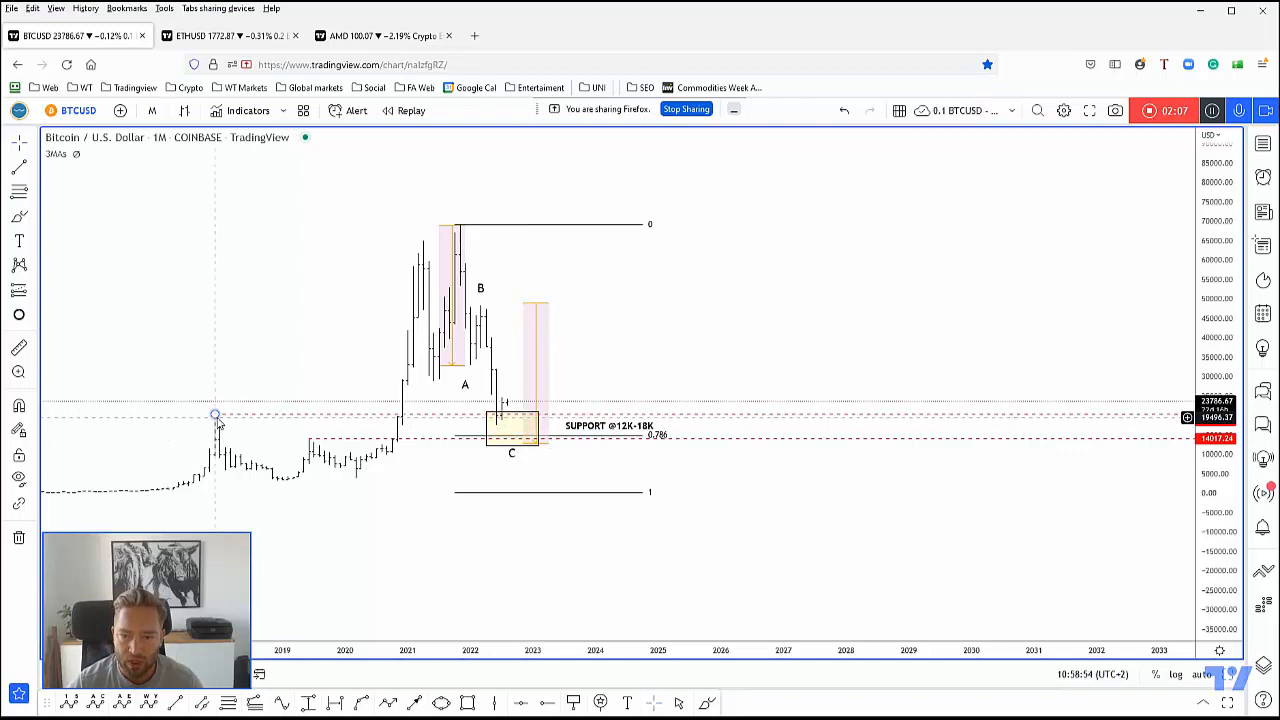
Inspect the yellow support zone box and Fibonacci retracement levels, then deselect the drawings.
left_click(498, 428)
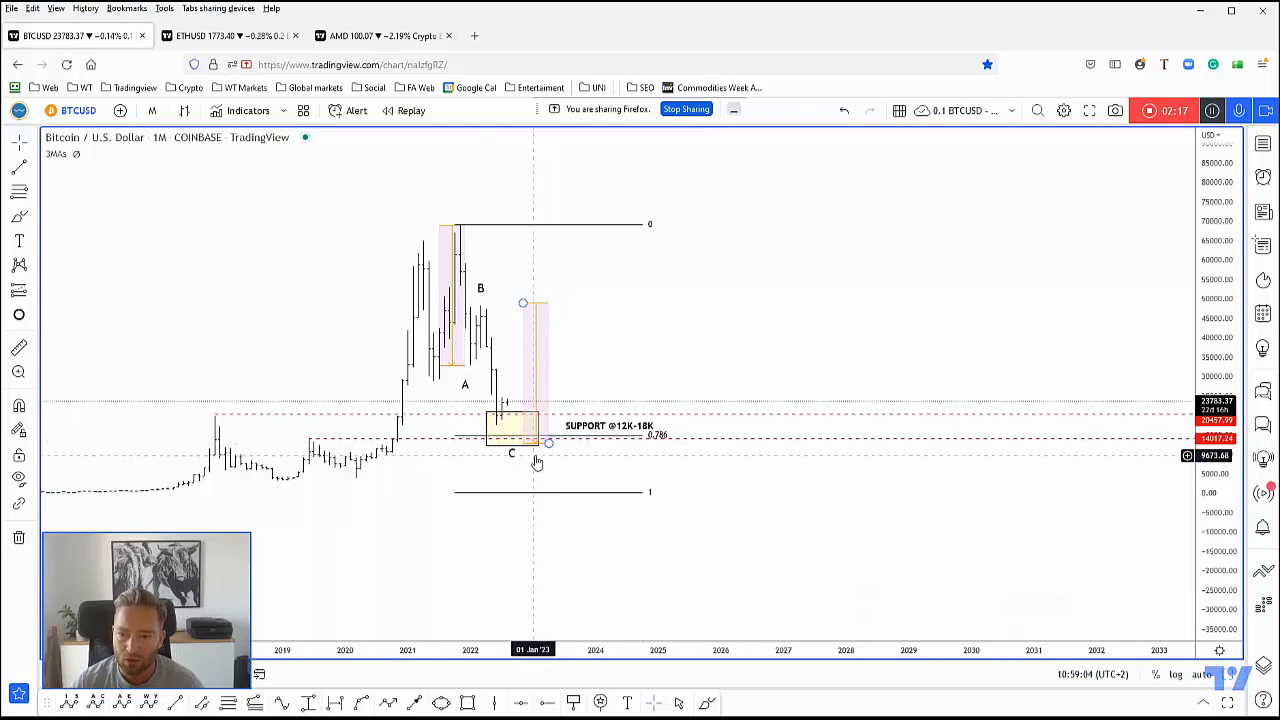
left_click(512, 420)
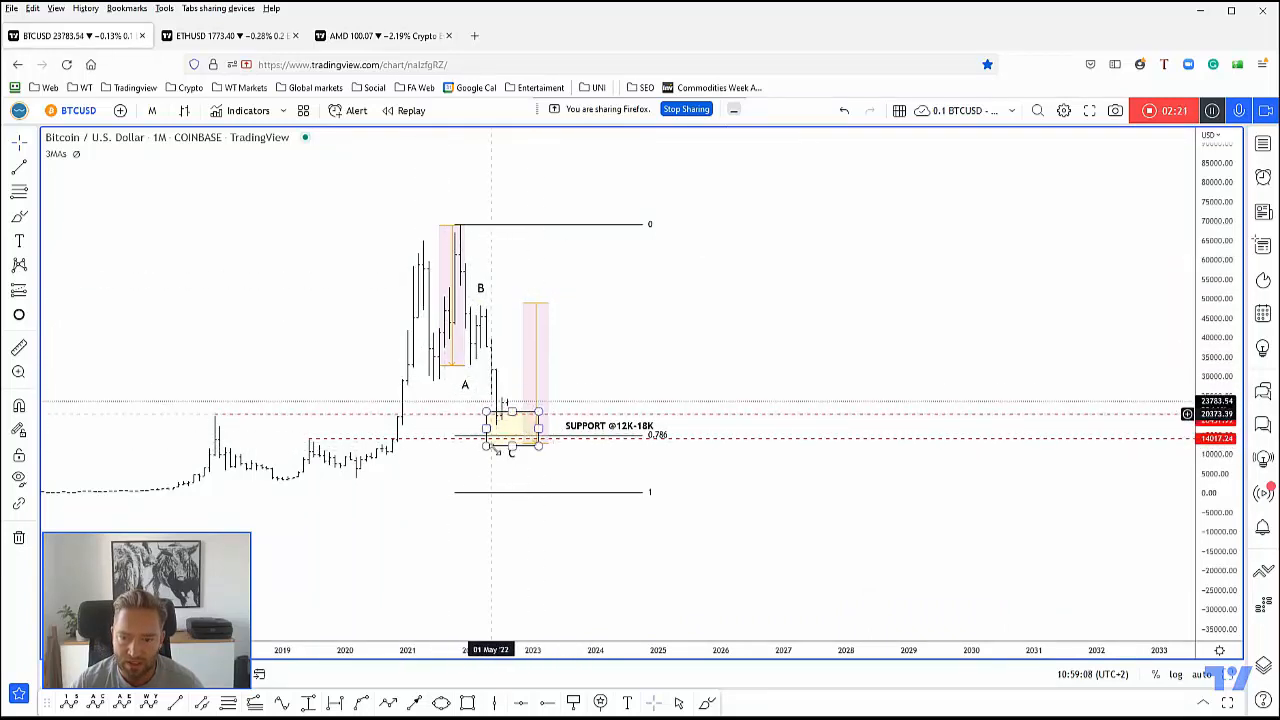
left_click(505, 408)
left_click(485, 455)
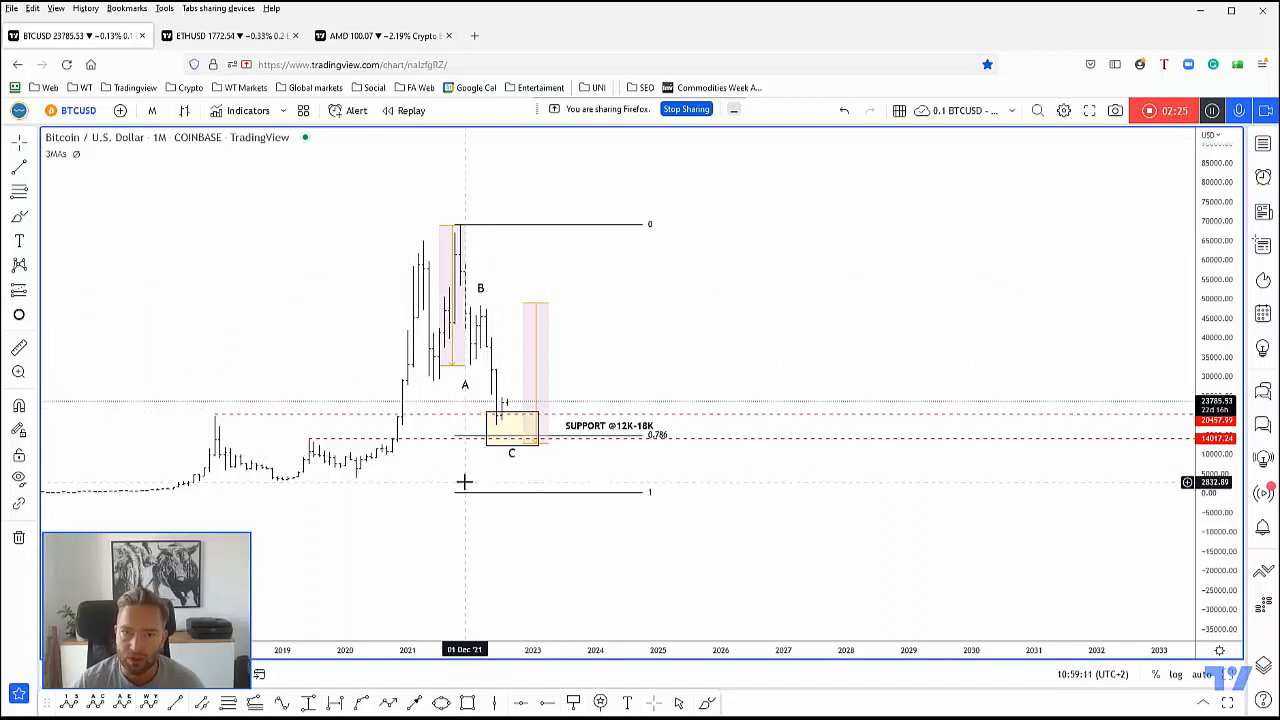
Show the multi-chart grid, maximize the 1W Bitcoin chart, dismiss the upload failure, and frame both declines.
key("alt+s")
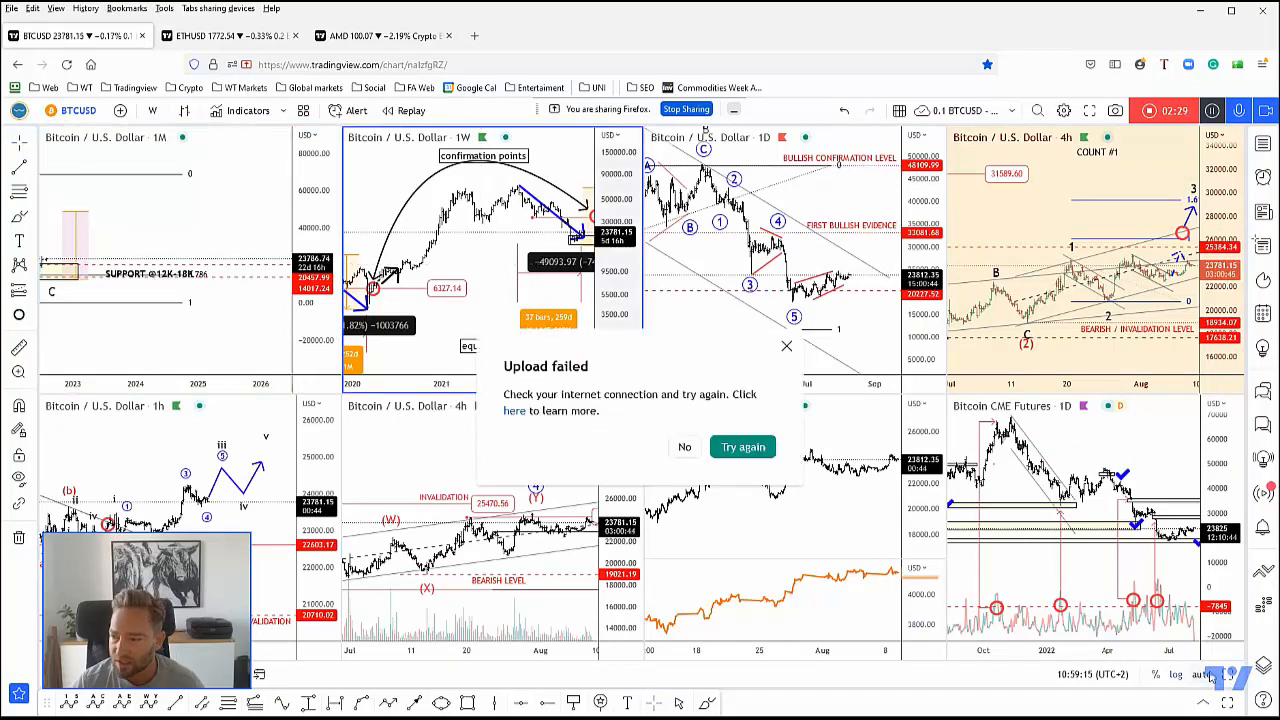
double_click(1140, 623)
left_click(786, 346)
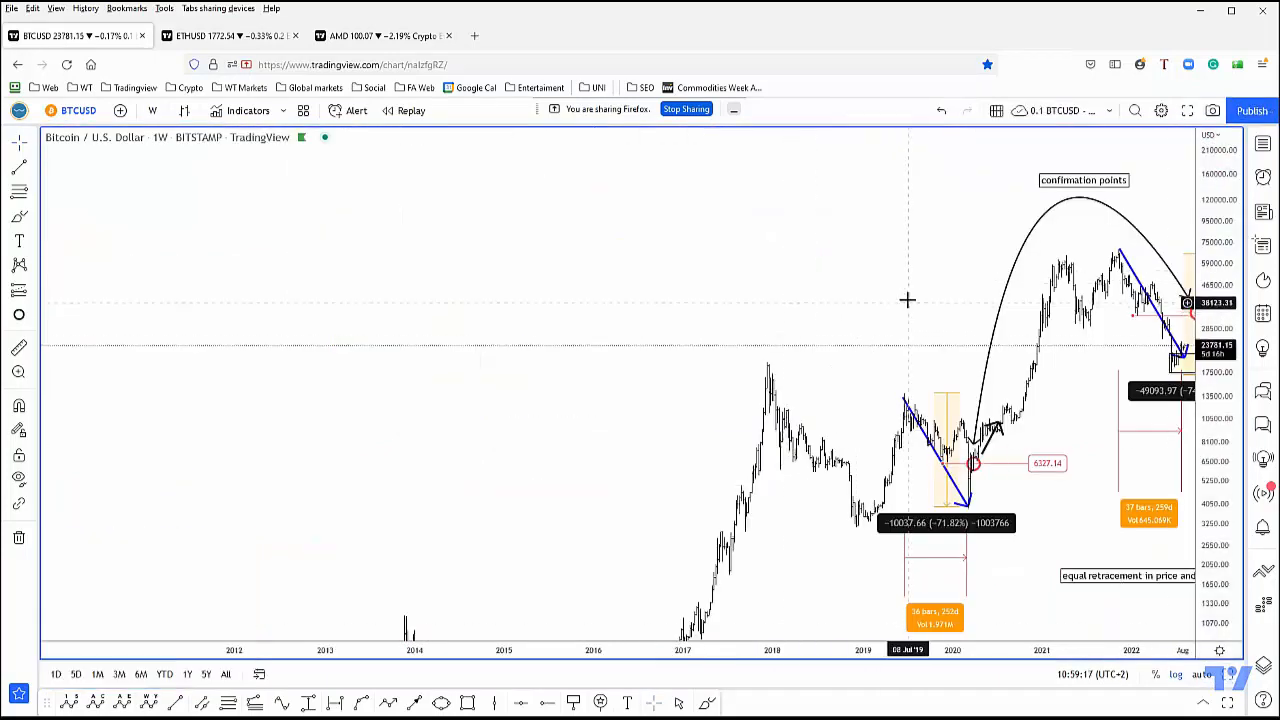
left_click_drag(906, 294, 640, 306)
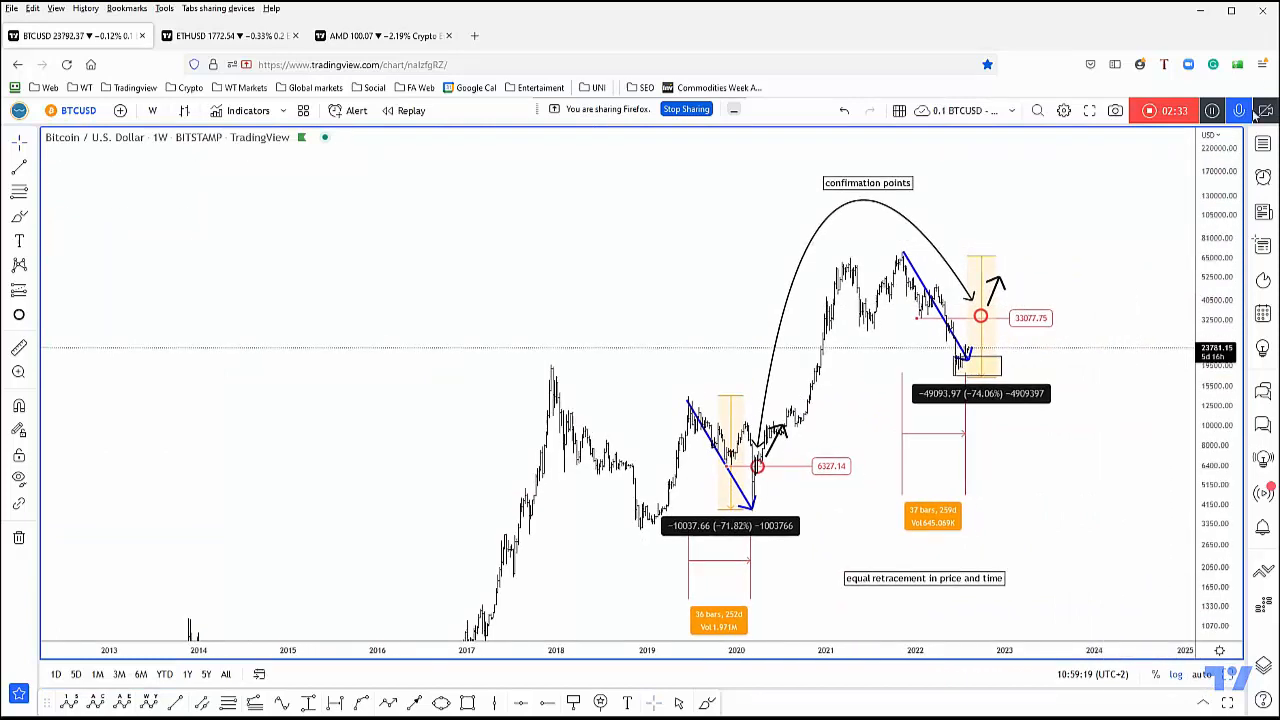
mouse_move(980, 360)
left_mouse_down()
mouse_move(700, 400)
mouse_move(676, 508)
left_mouse_up()
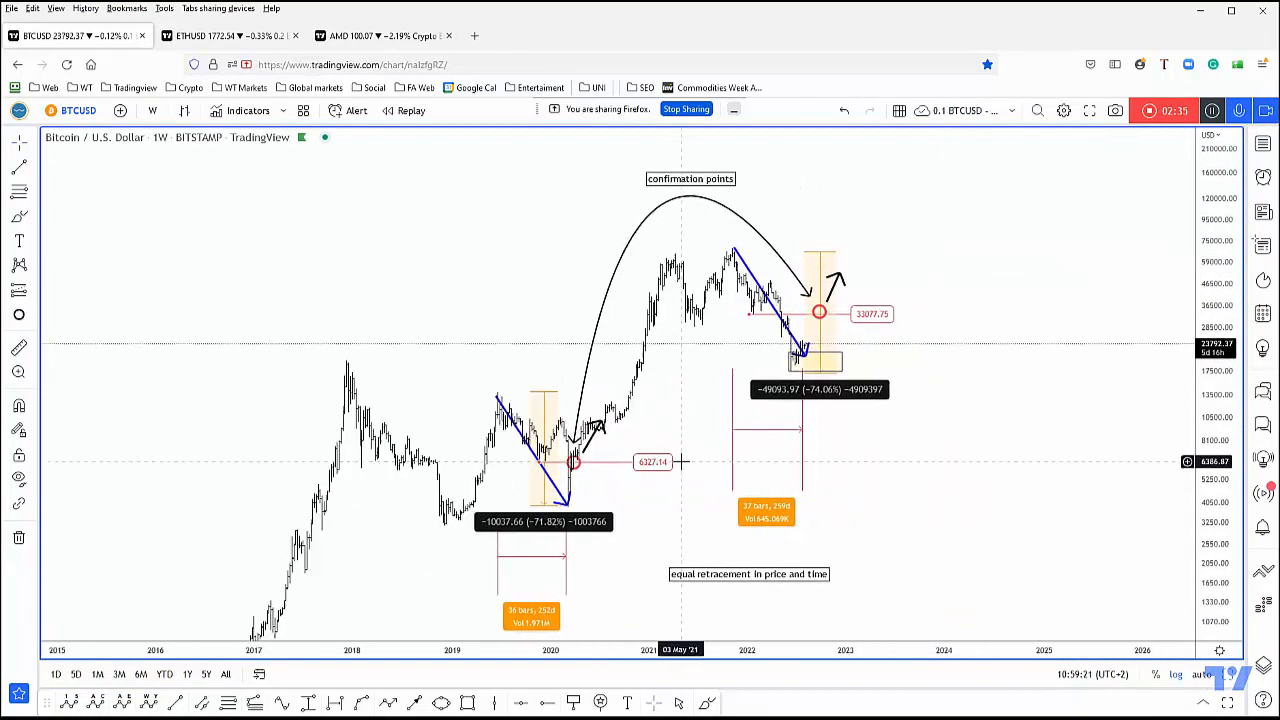
scroll(676, 508, "up", 1)
scroll(600, 450, "up", 1)
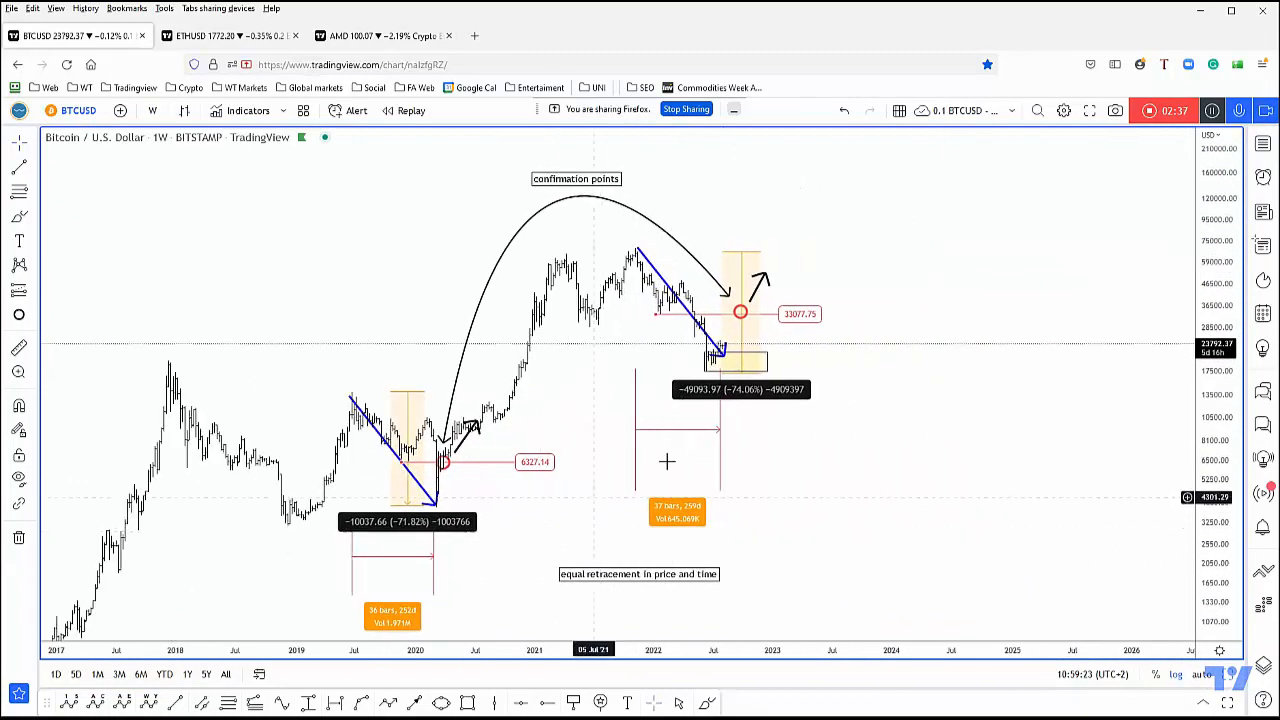
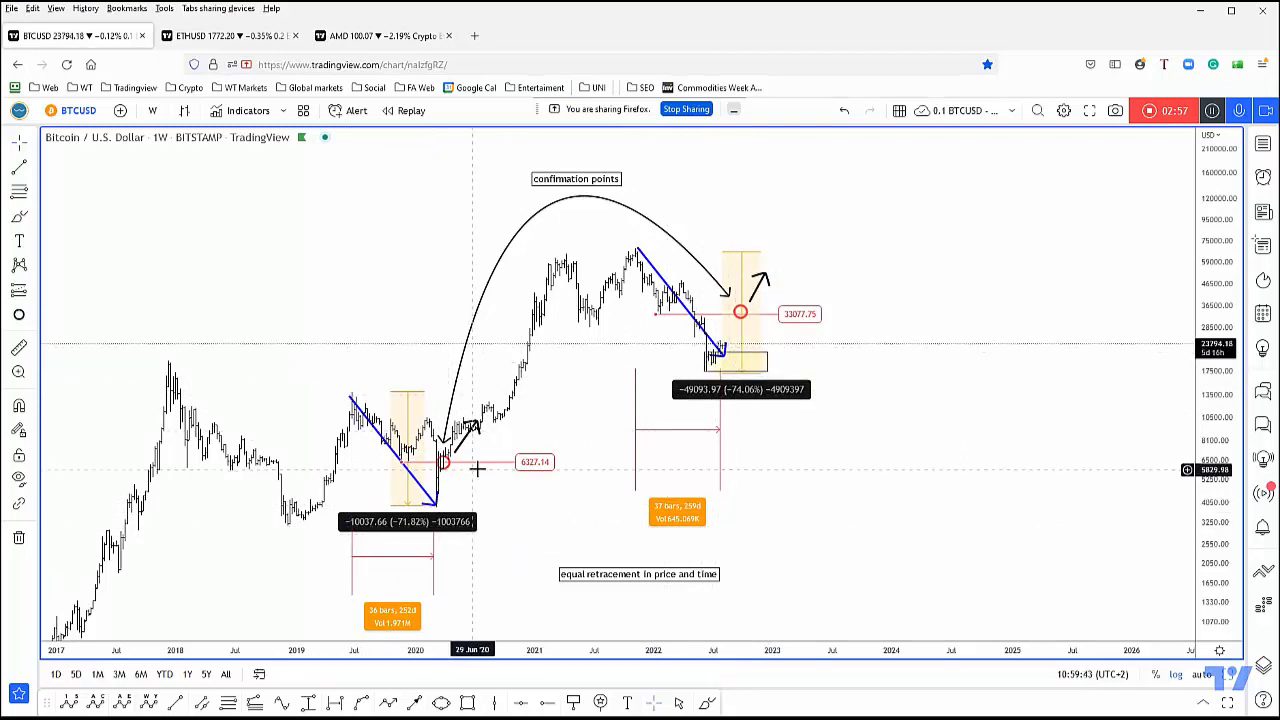
Inspect the red circle marker at the 2020 low near 6327.14 on the weekly Bitcoin chart.
left_click(443, 463)
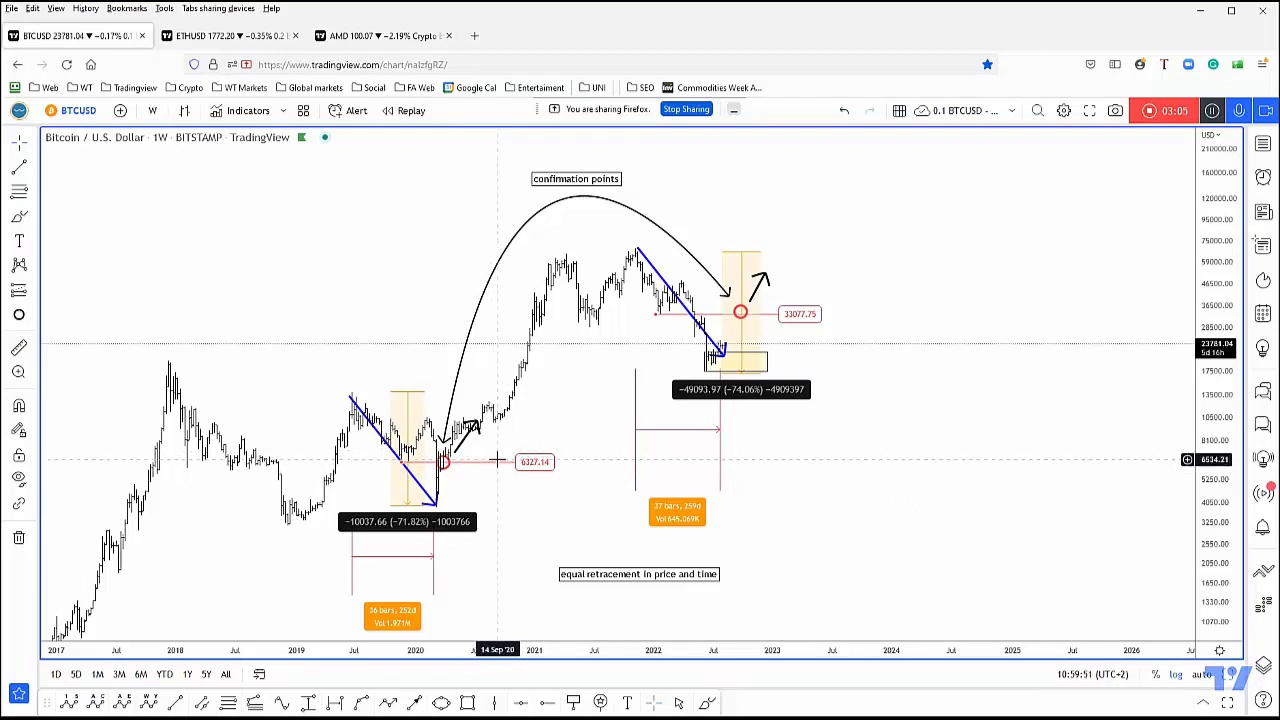
left_click(469, 462)
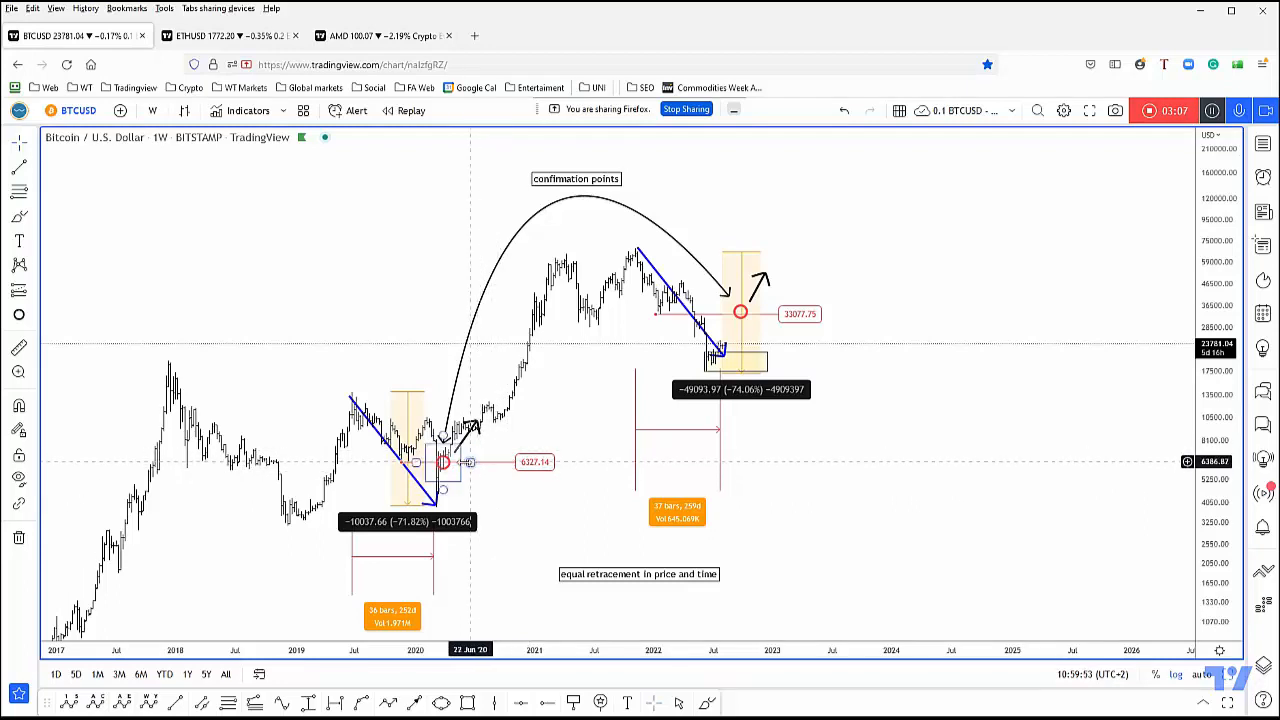
left_click(393, 470)
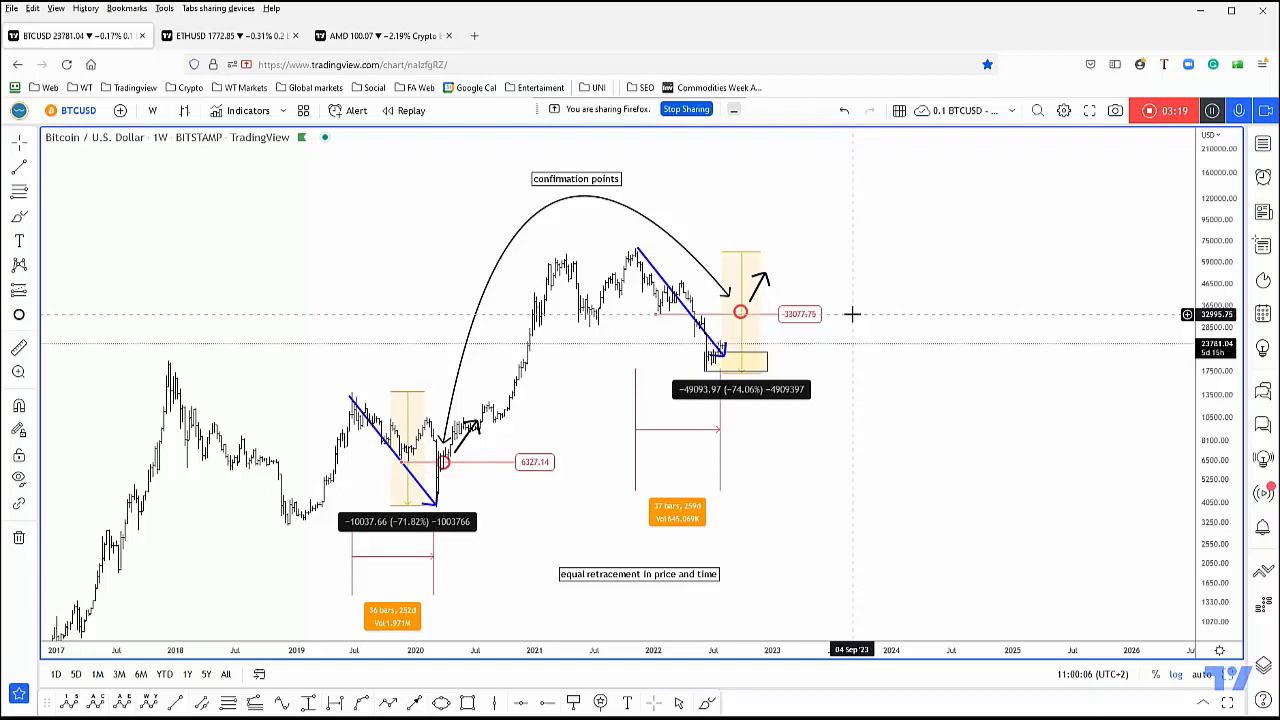
Dismiss the chart context menu and select the shaded 2022 projection box.
right_click(852, 314)
left_click(843, 312)
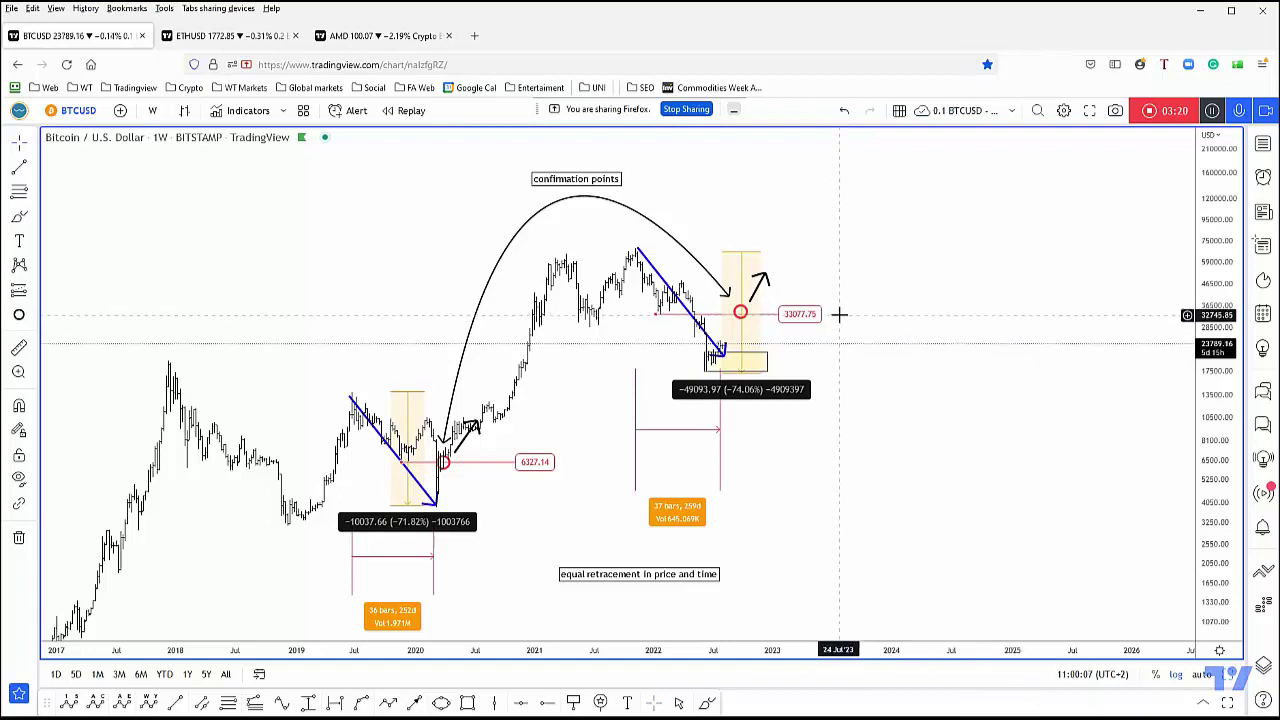
left_click(745, 355)
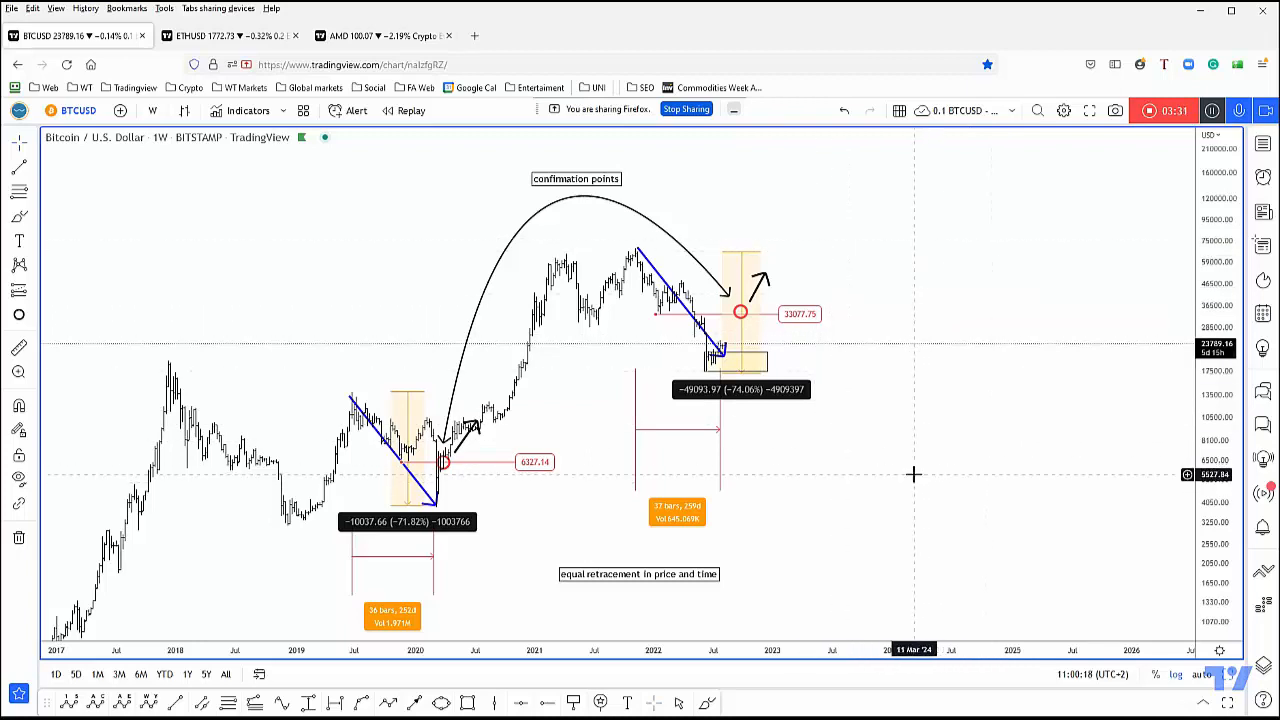
double_click(912, 474)
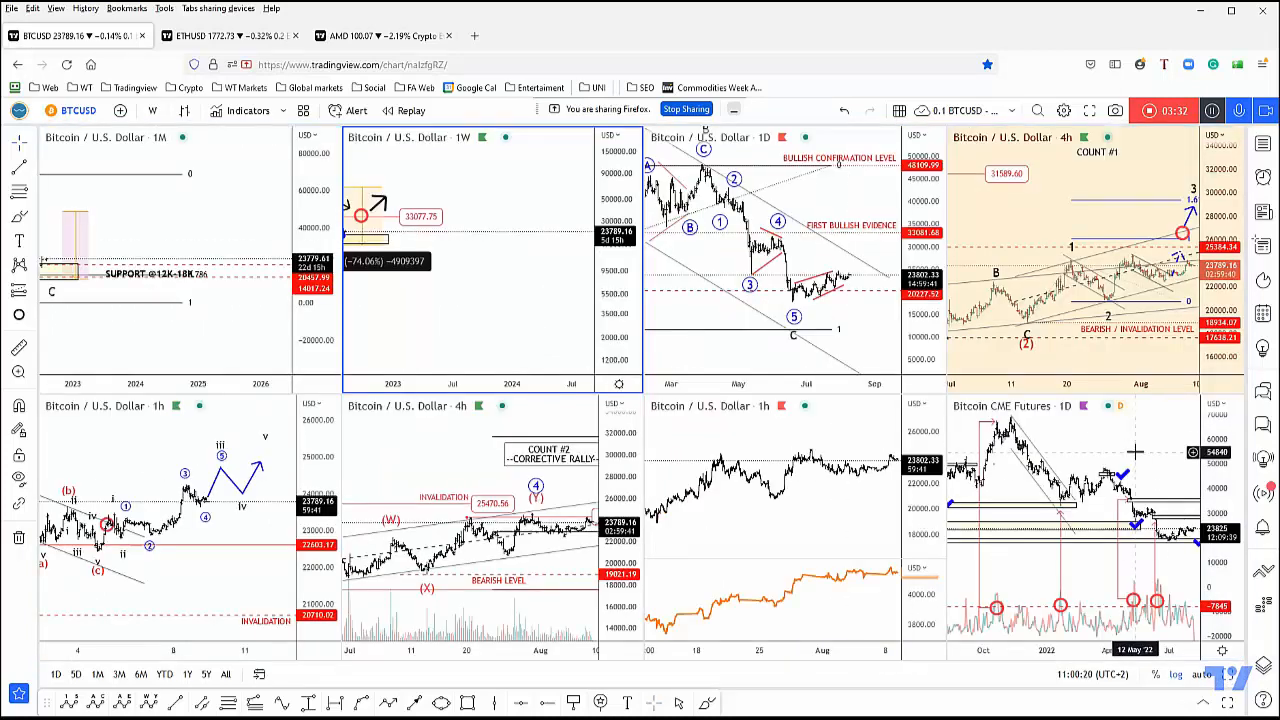
double_click(1135, 452)
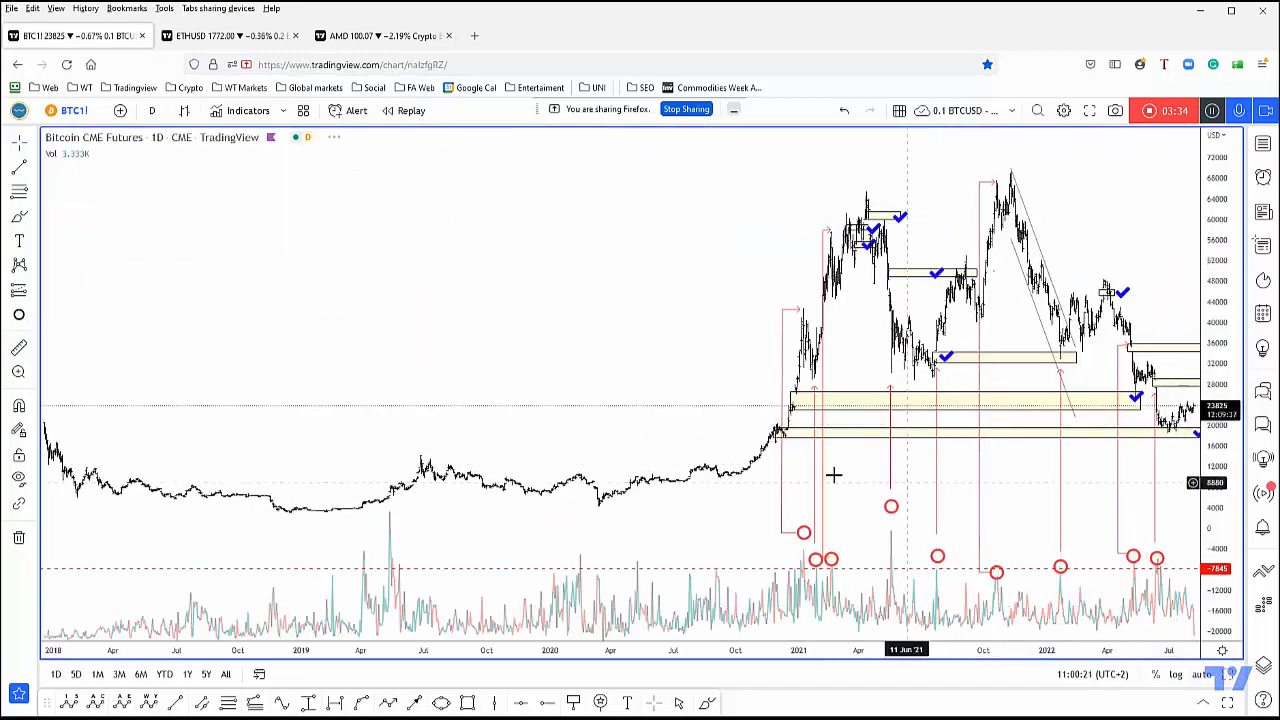
scroll(833, 474, "up", 1)
scroll(800, 400, "up", 1)
scroll(780, 300, "up", 1)
scroll(760, 257, "up", 1)
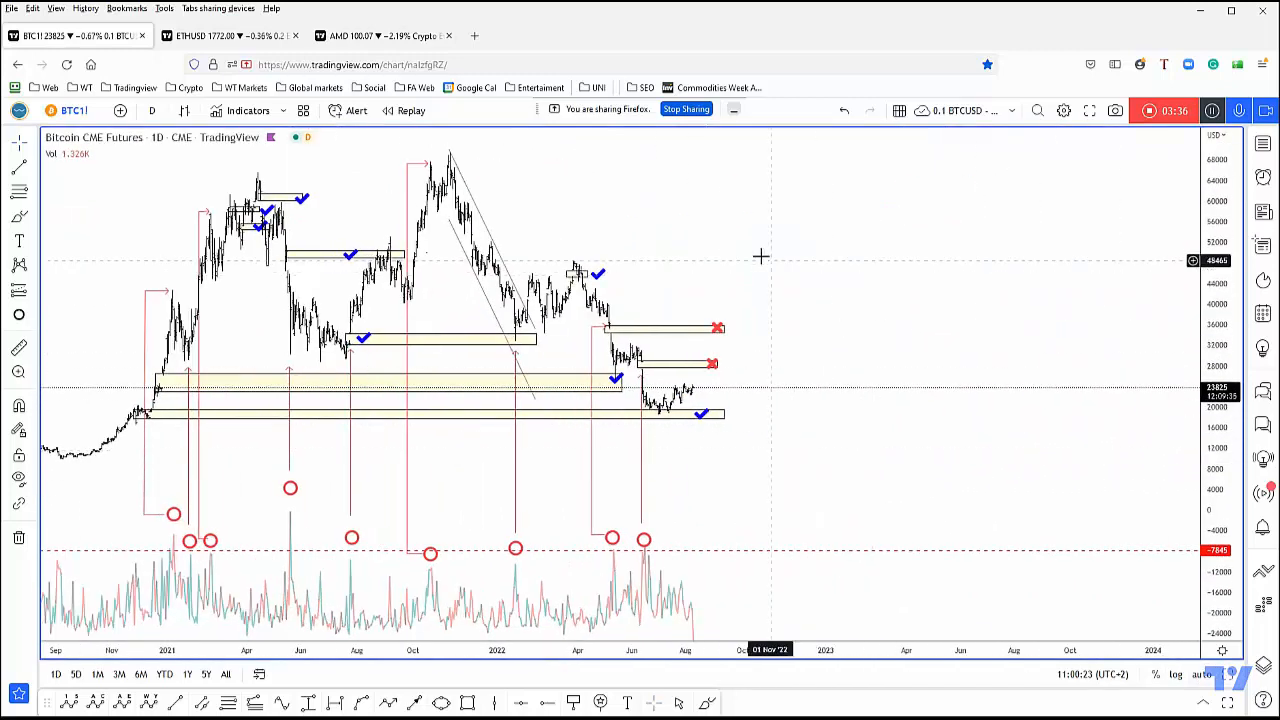
left_click_drag(760, 257, 870, 290)
left_click_drag(950, 400, 1009, 427)
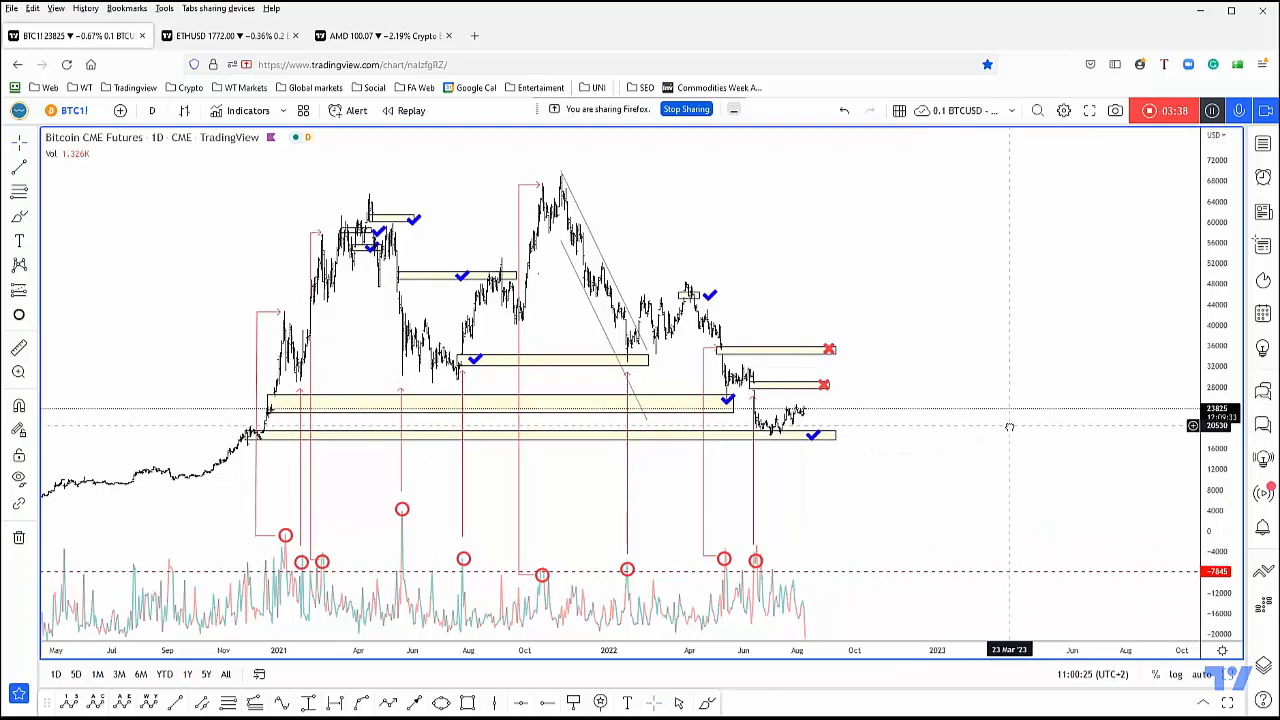
left_click(776, 352)
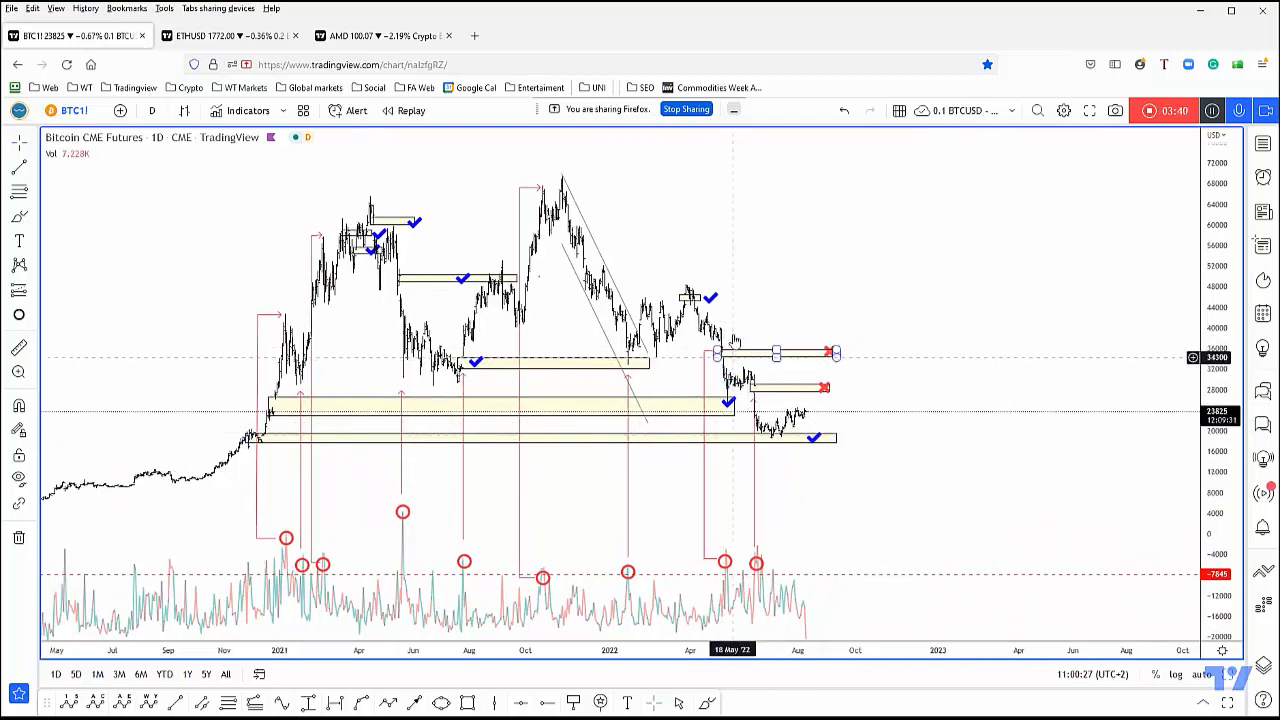
left_click(262, 440)
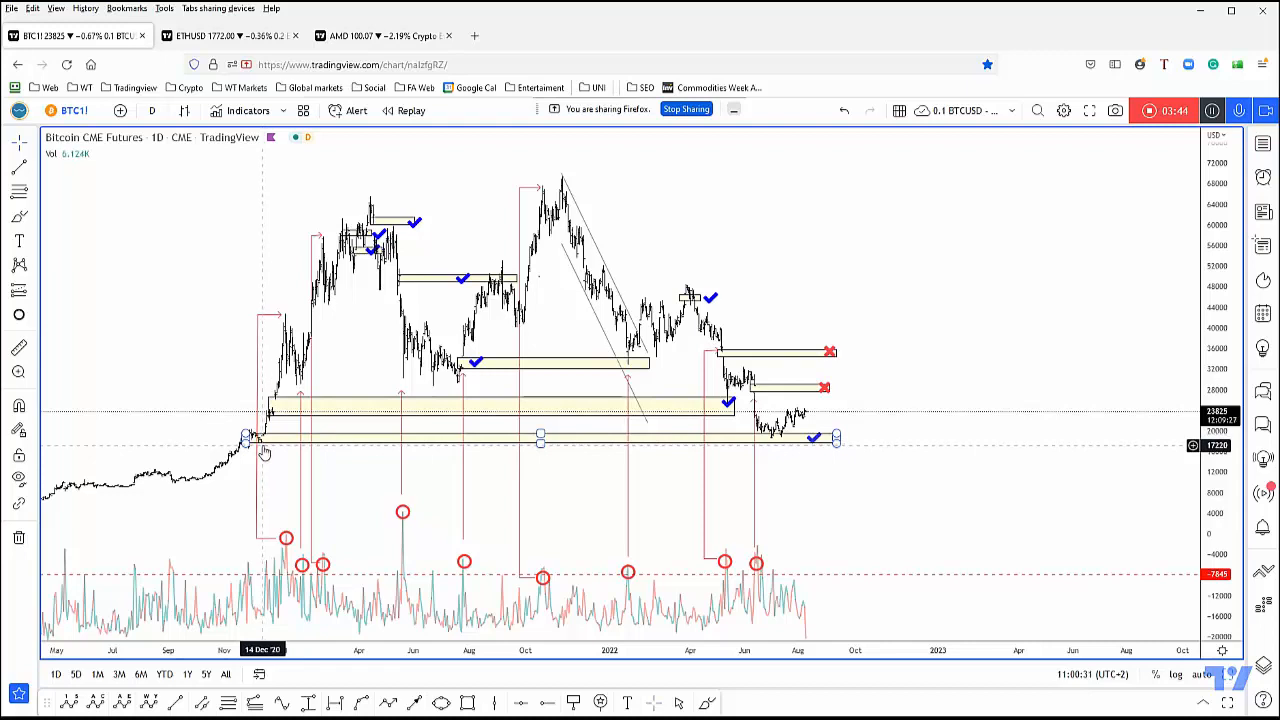
left_click(760, 437)
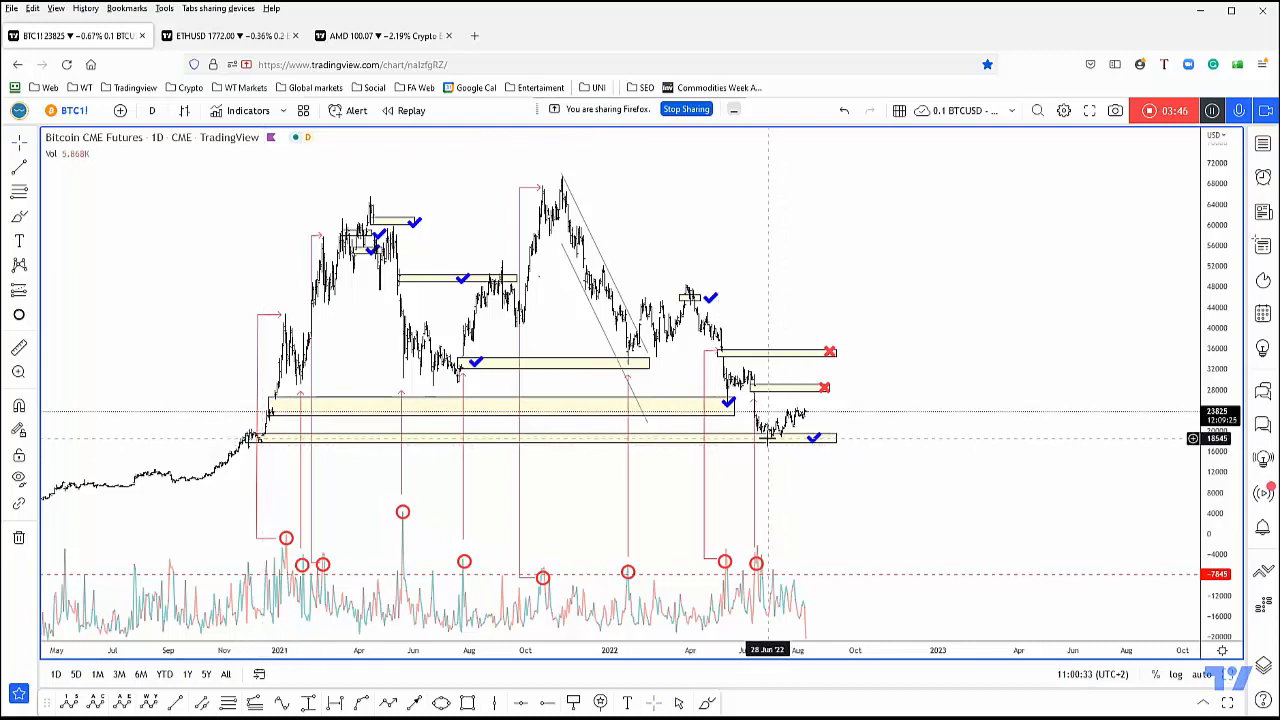
left_click(760, 390)
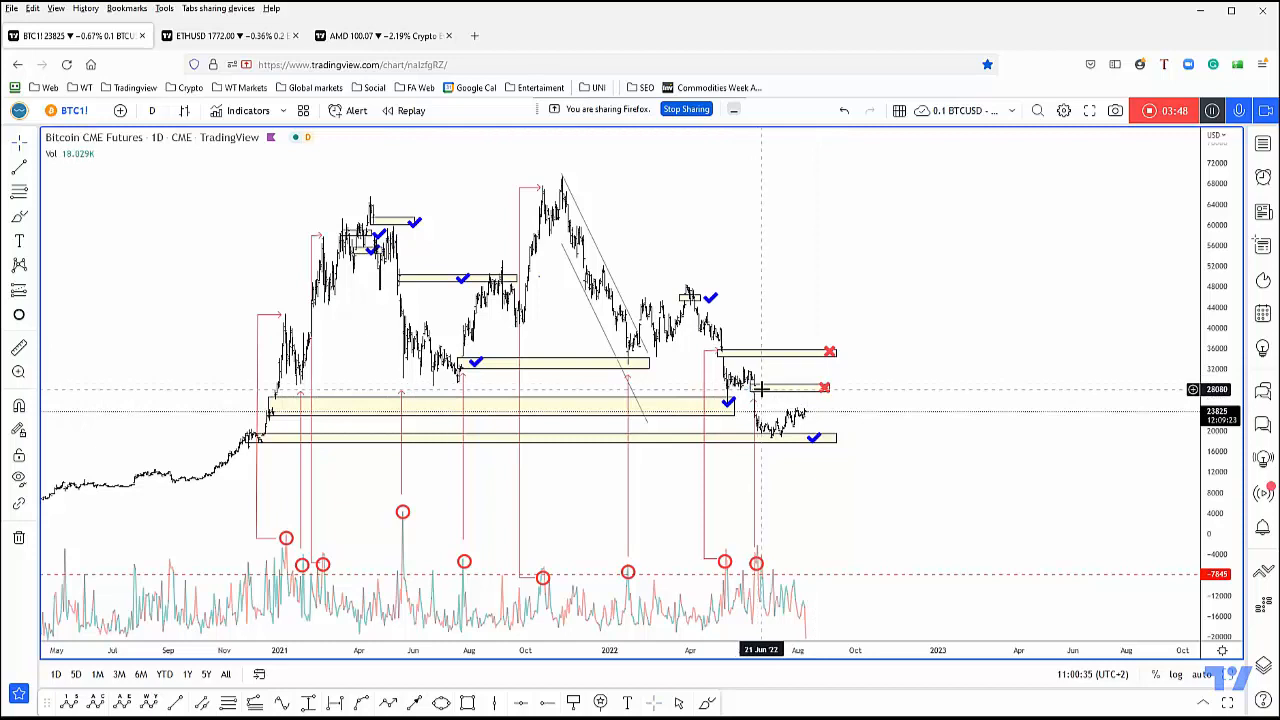
left_click(756, 395)
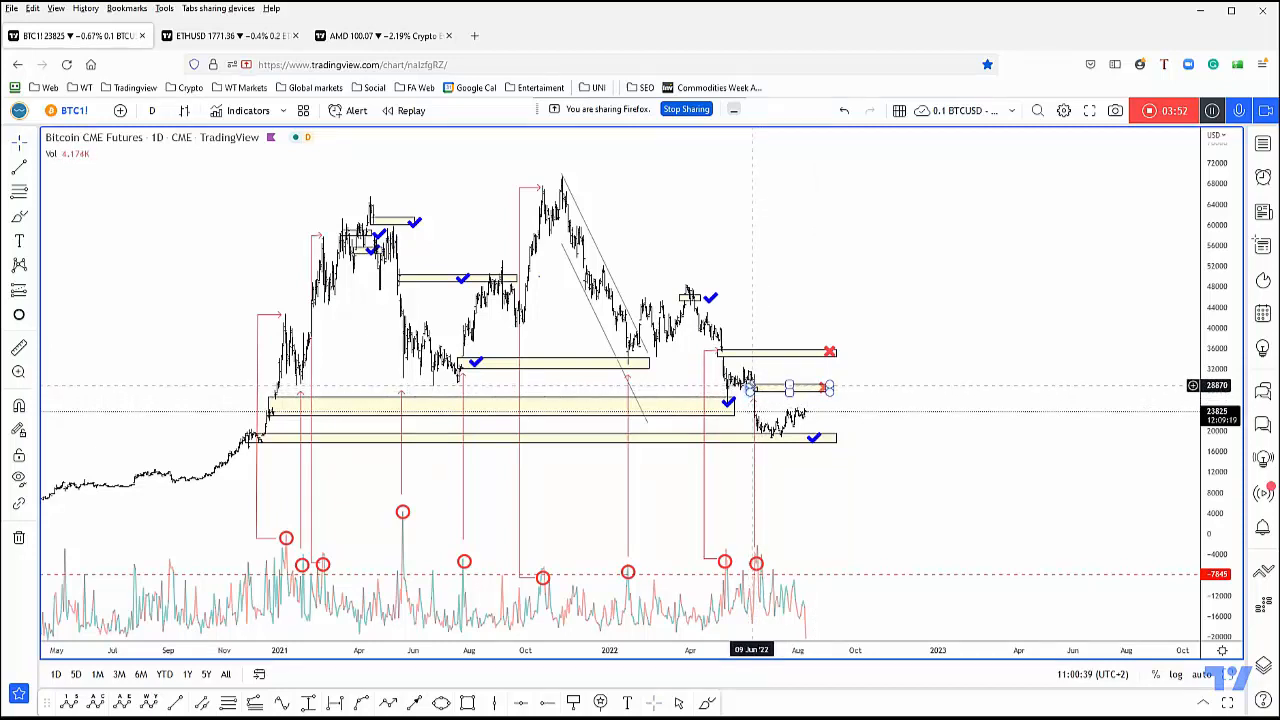
left_click(763, 350)
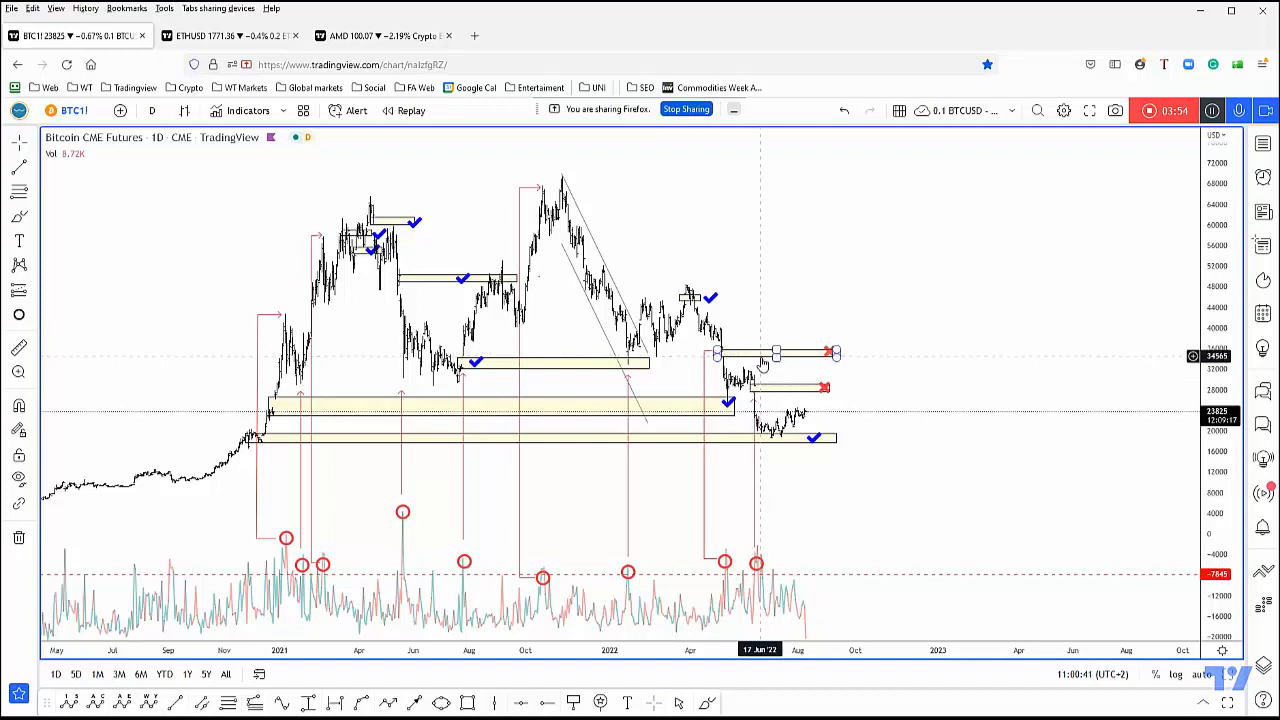
left_click(822, 390)
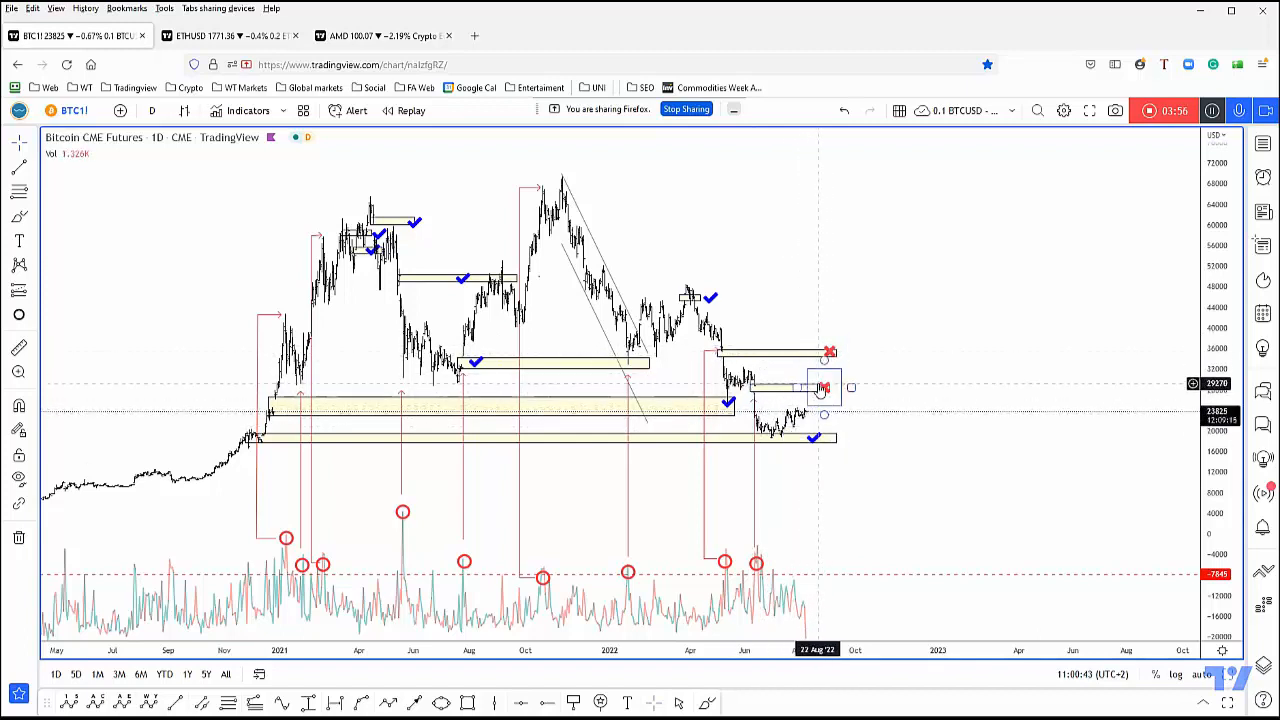
left_click(960, 420)
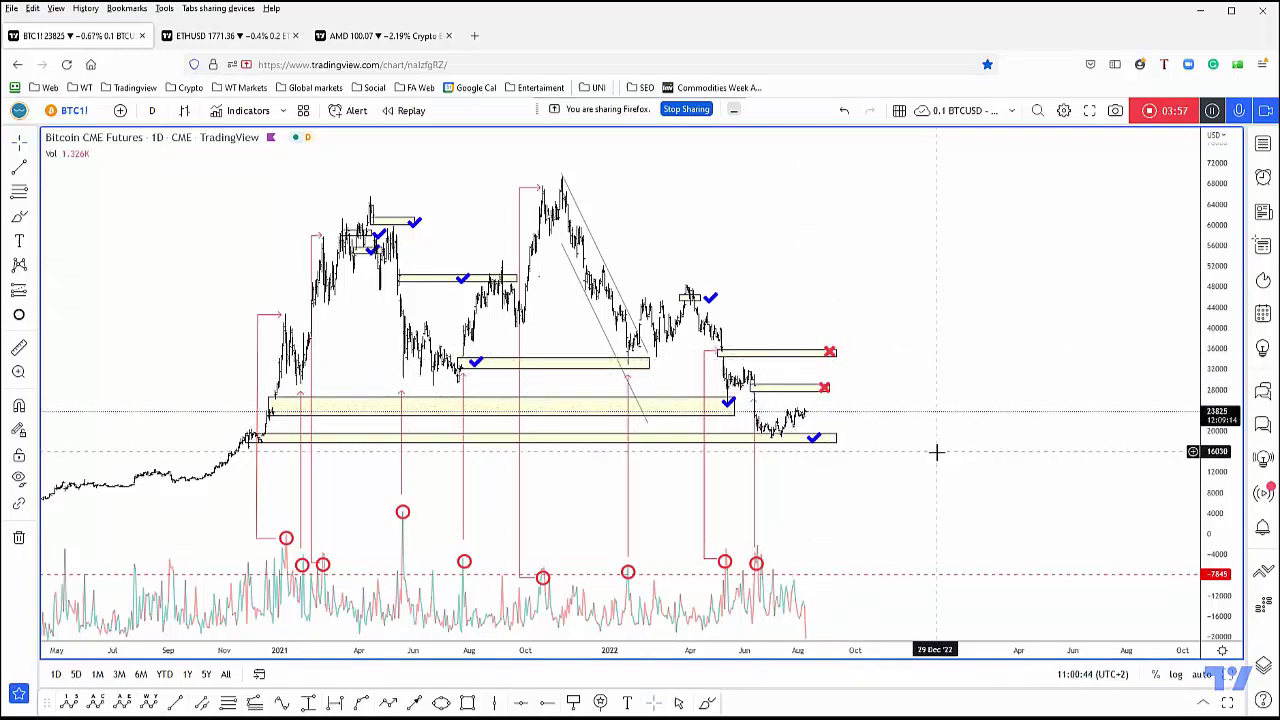
left_click(1228, 676)
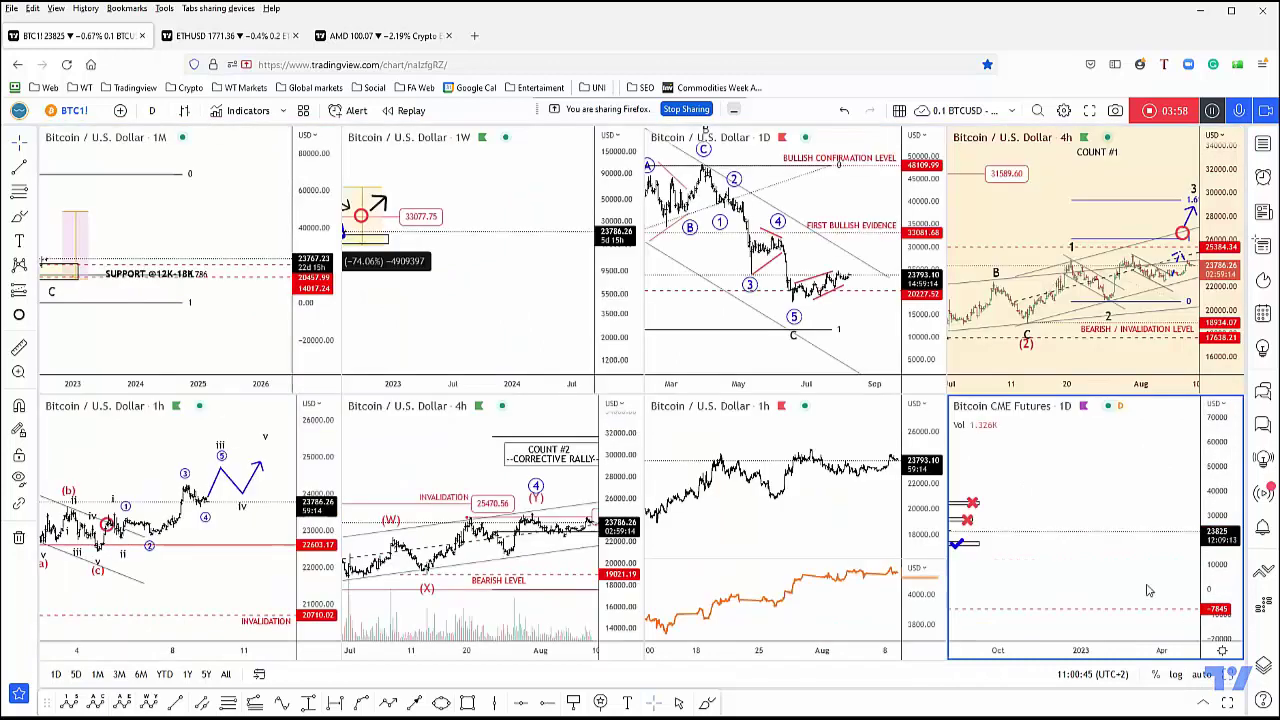
left_click(1228, 676)
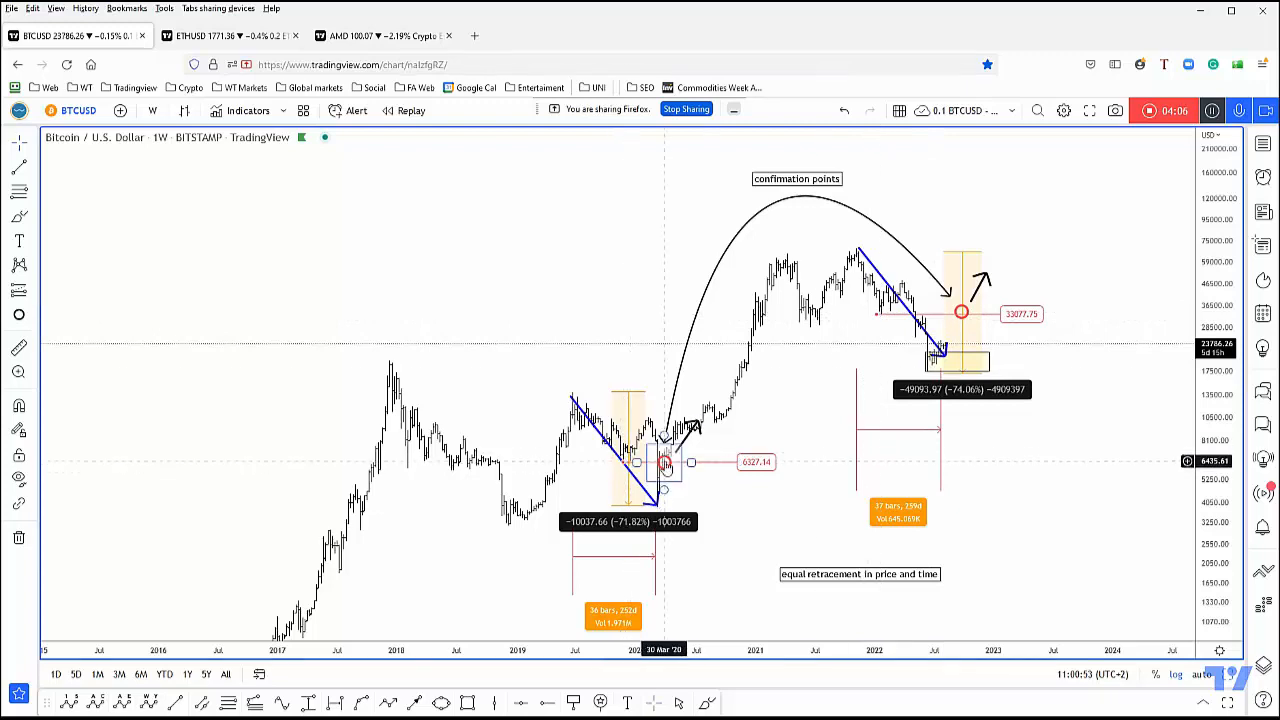
left_click_drag(1008, 237, 956, 240)
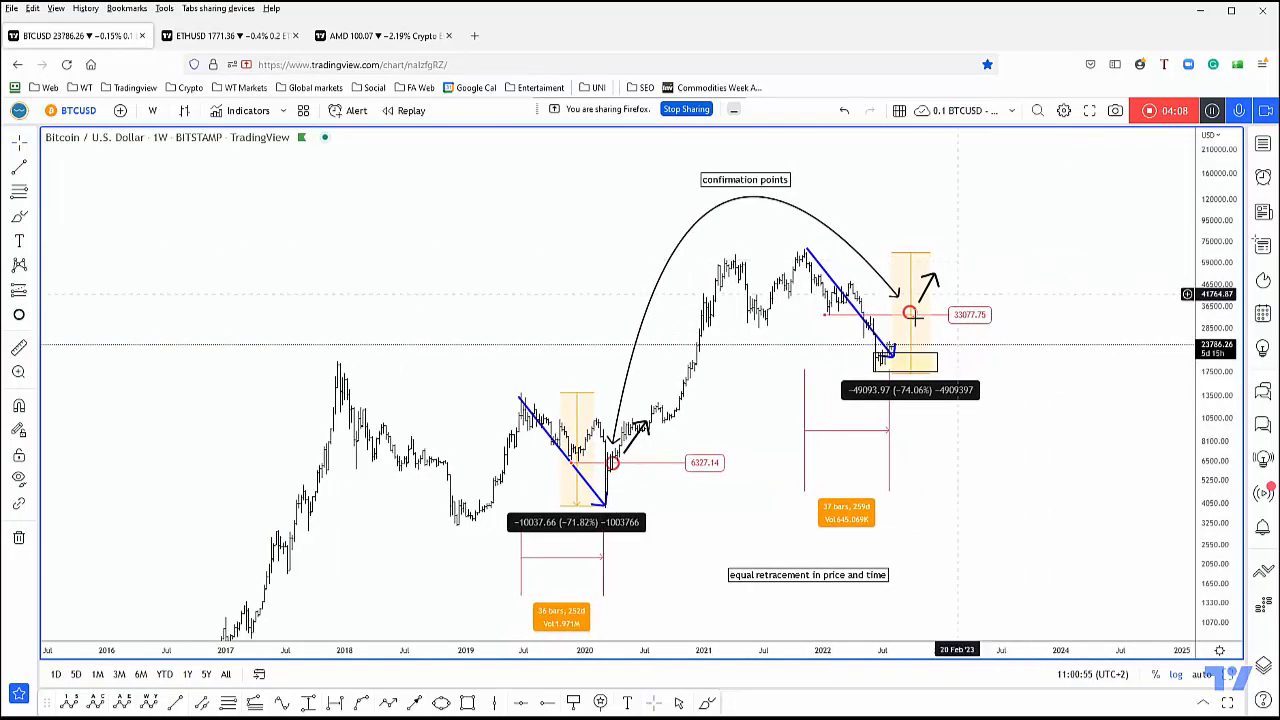
left_click(1126, 507)
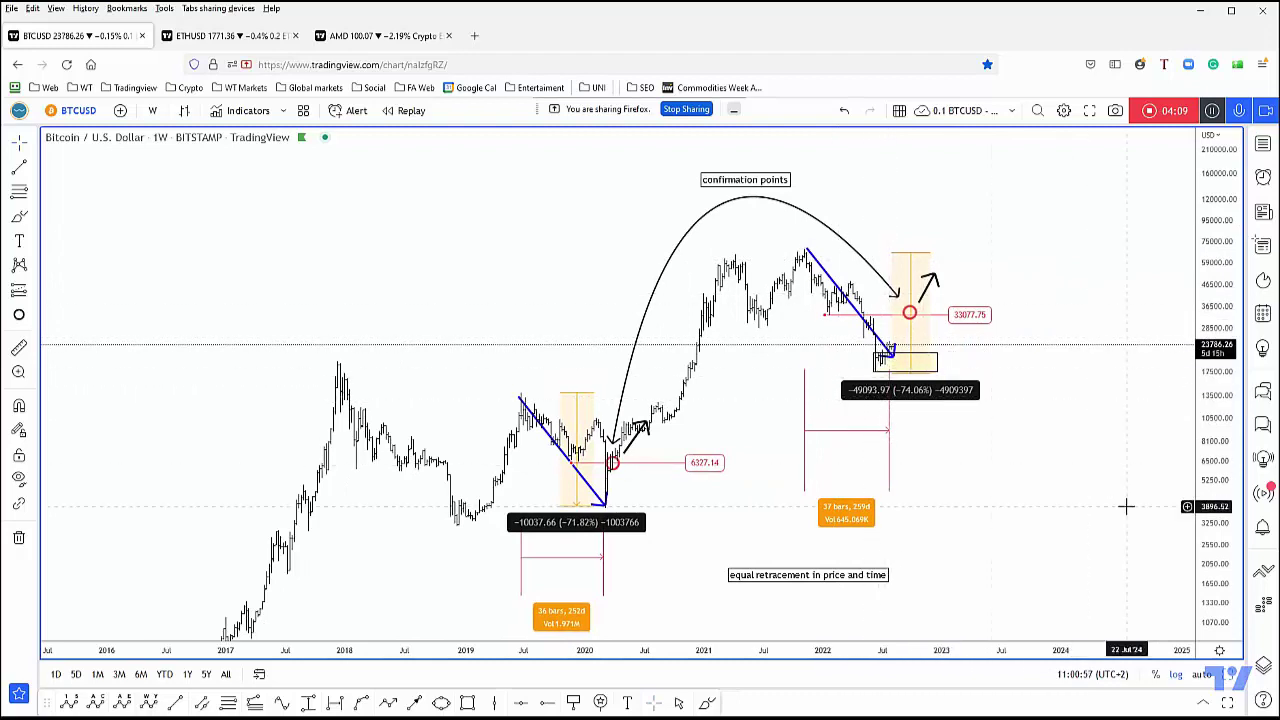
left_click(1228, 676)
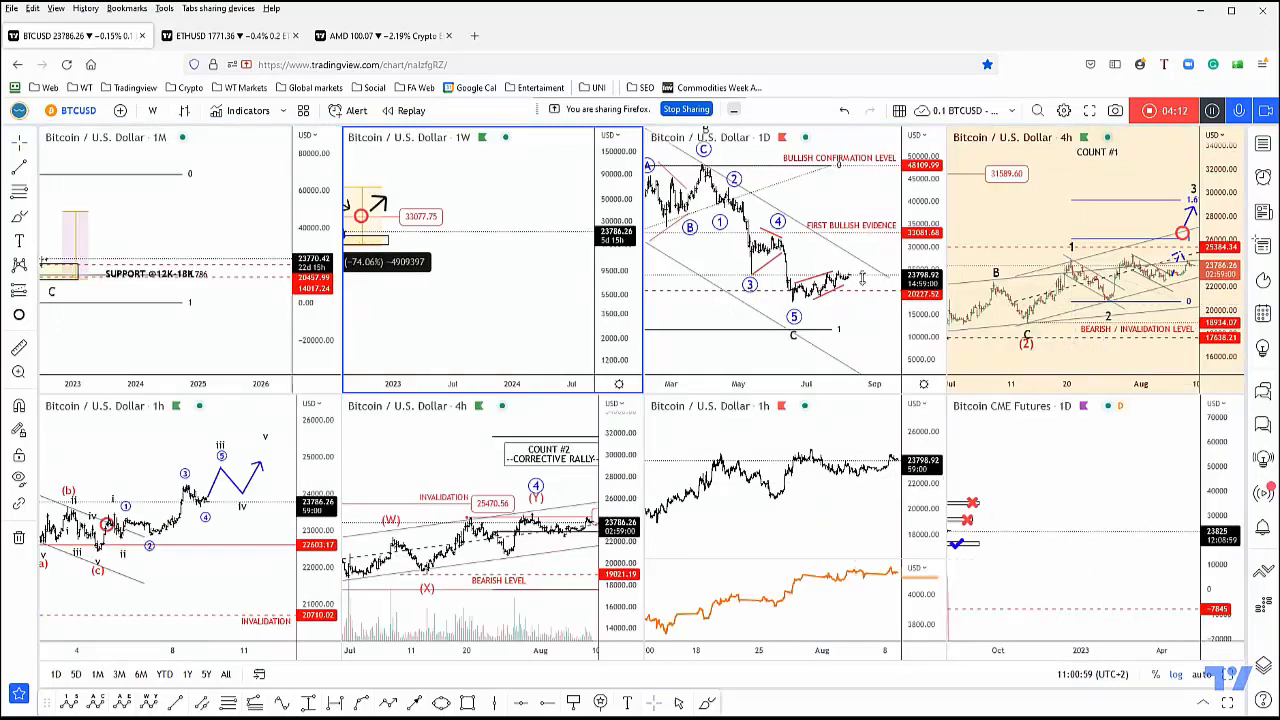
Maximize the daily Bitcoin wave-count chart and pan to the recent decline.
double_click(806, 342)
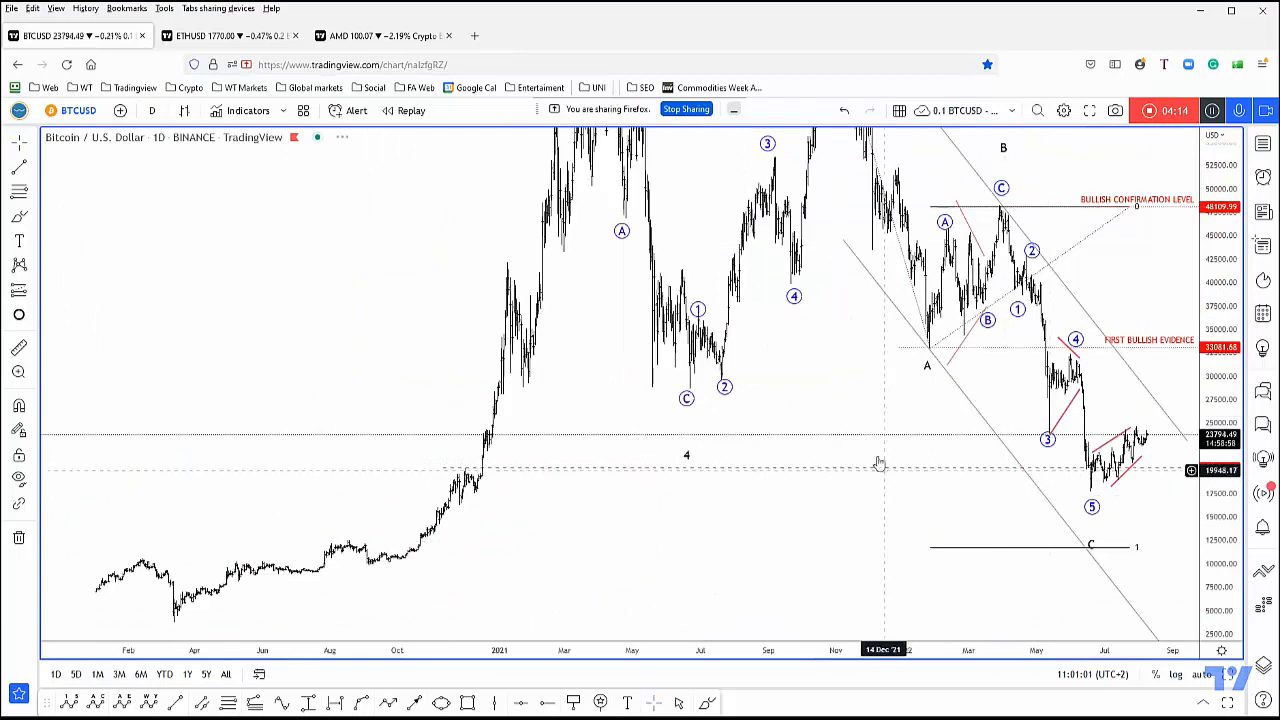
mouse_move(690, 460)
left_mouse_down()
mouse_move(567, 428)
mouse_move(730, 570)
left_mouse_up()
scroll(730, 570, "up", 3)
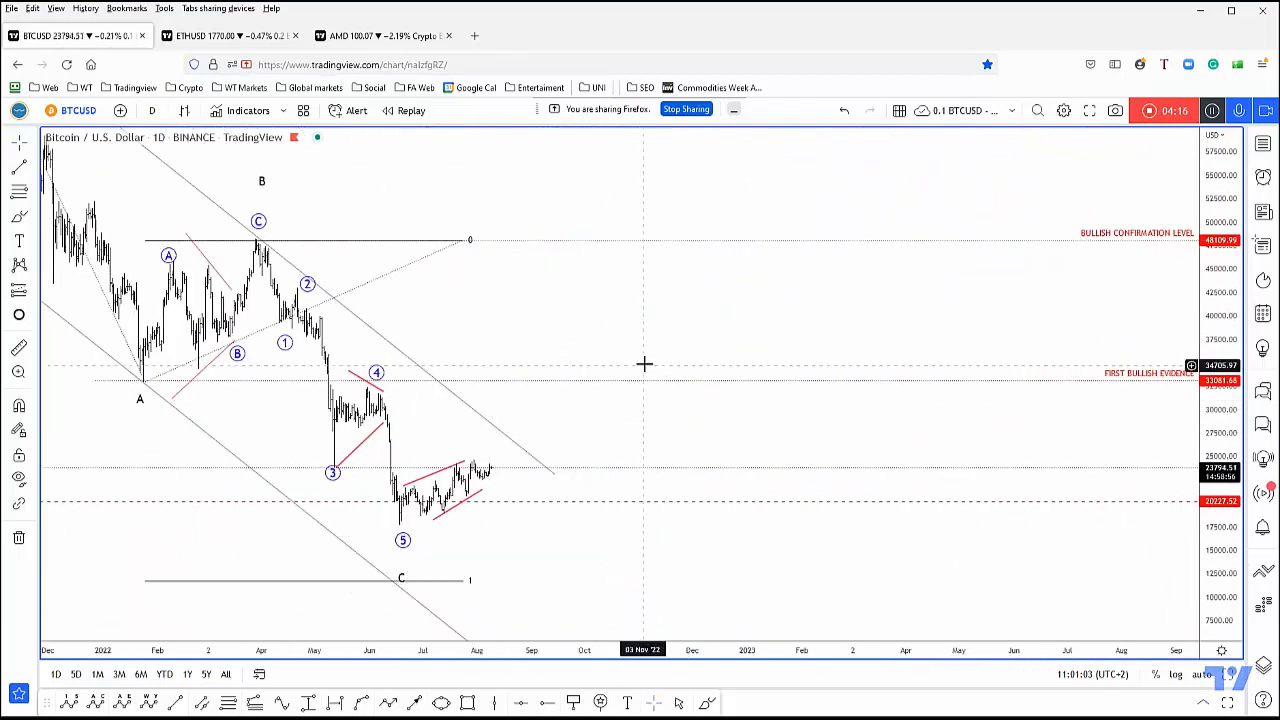
left_click_drag(640, 360, 966, 310)
Reshape the upper line of the final wedge on the daily chart.
left_click_drag(590, 440, 655, 418)
left_click(655, 418)
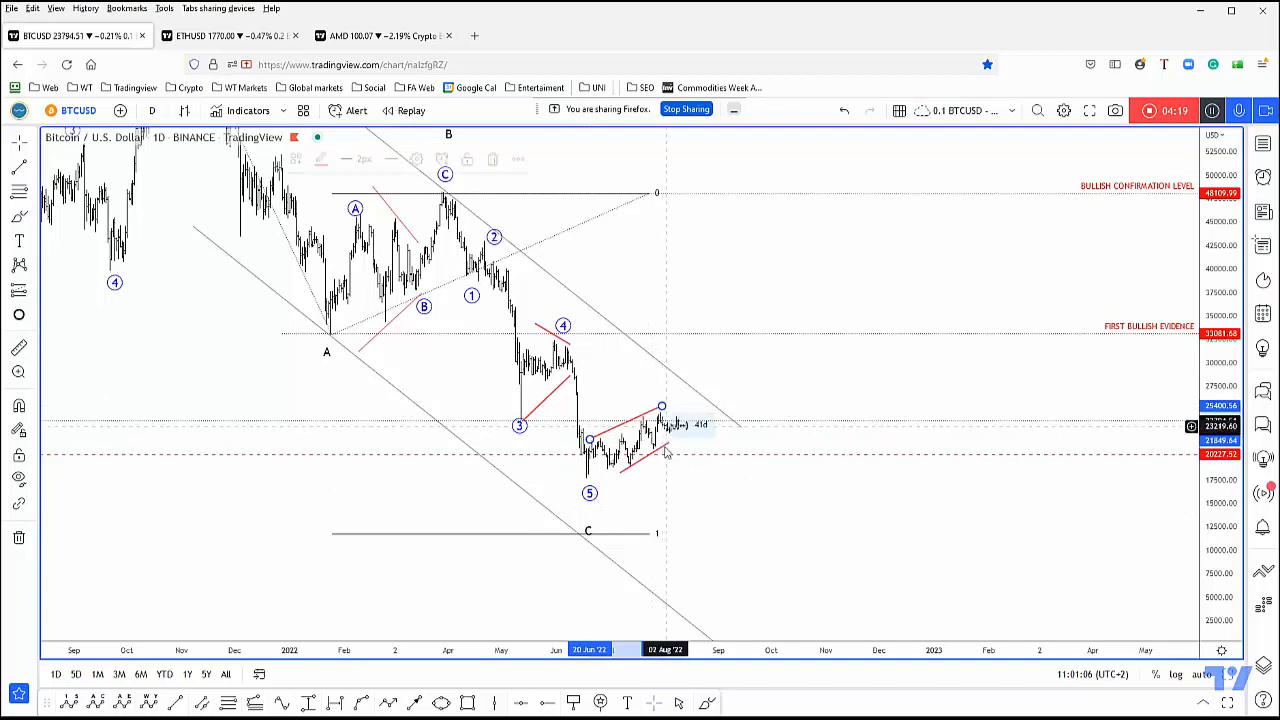
left_click(680, 440)
Pan the daily chart to bring the earlier waves and price history into view.
left_click_drag(675, 487, 770, 487)
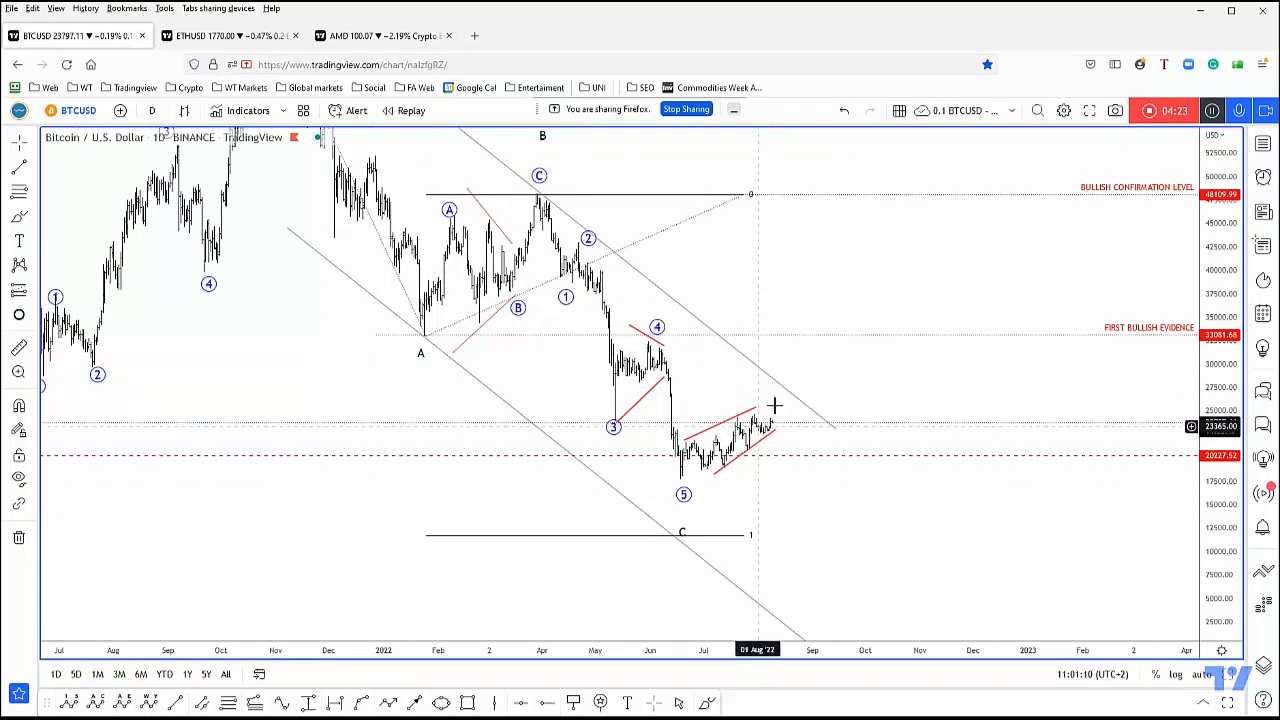
scroll(772, 405, "down", 4)
left_click_drag(500, 410, 550, 455)
scroll(550, 455, "down", 3)
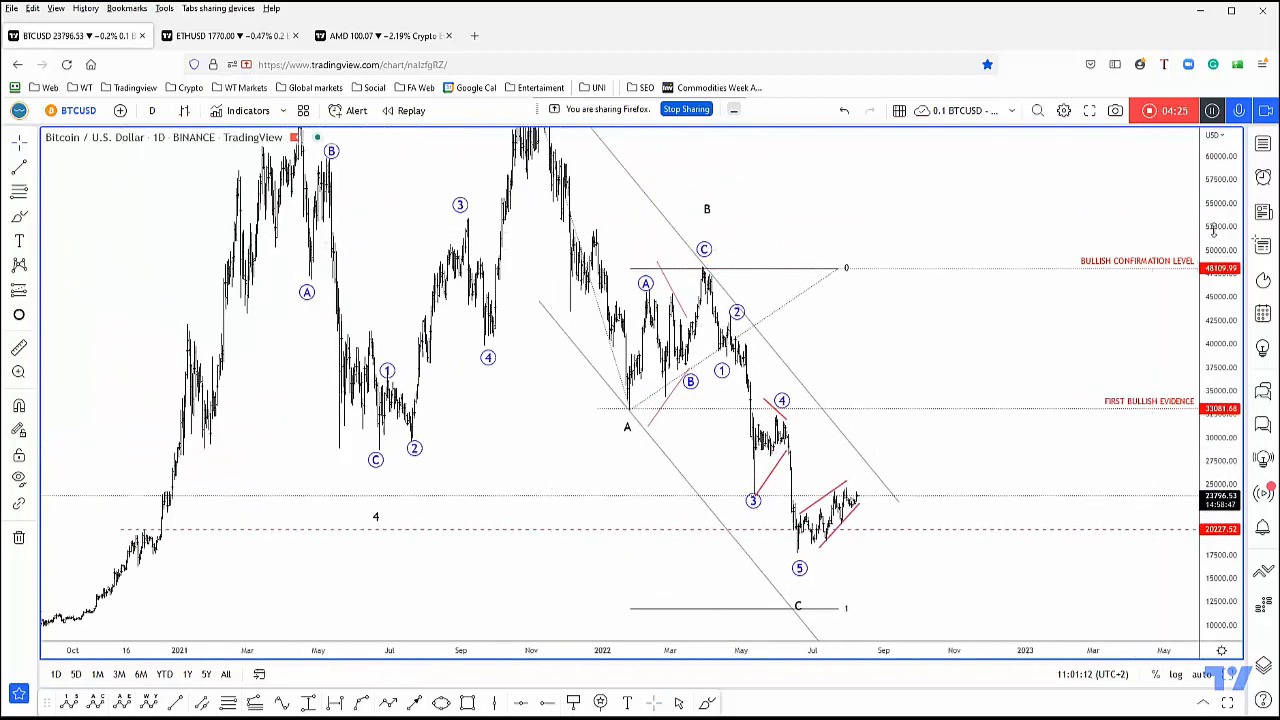
scroll(700, 430, "down", 3)
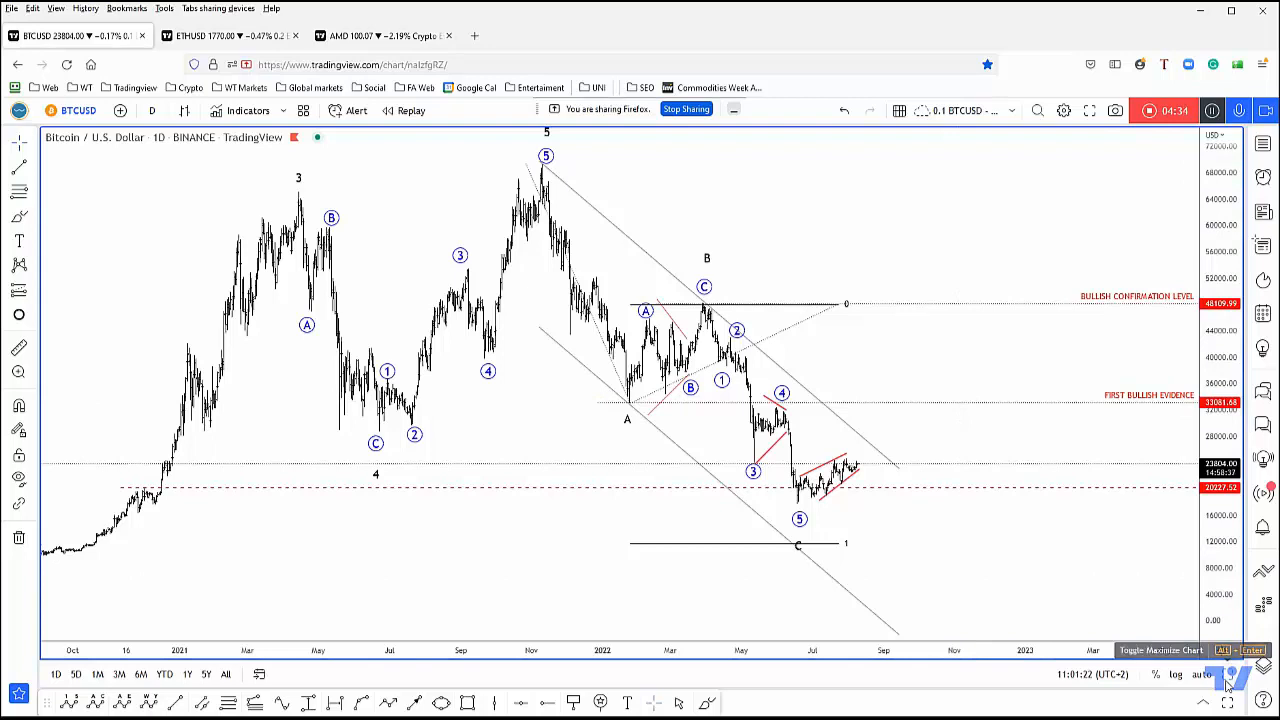
Switch to the ETHUSD workspace showing all eight charts with the watchlist closed.
left_click(1228, 682)
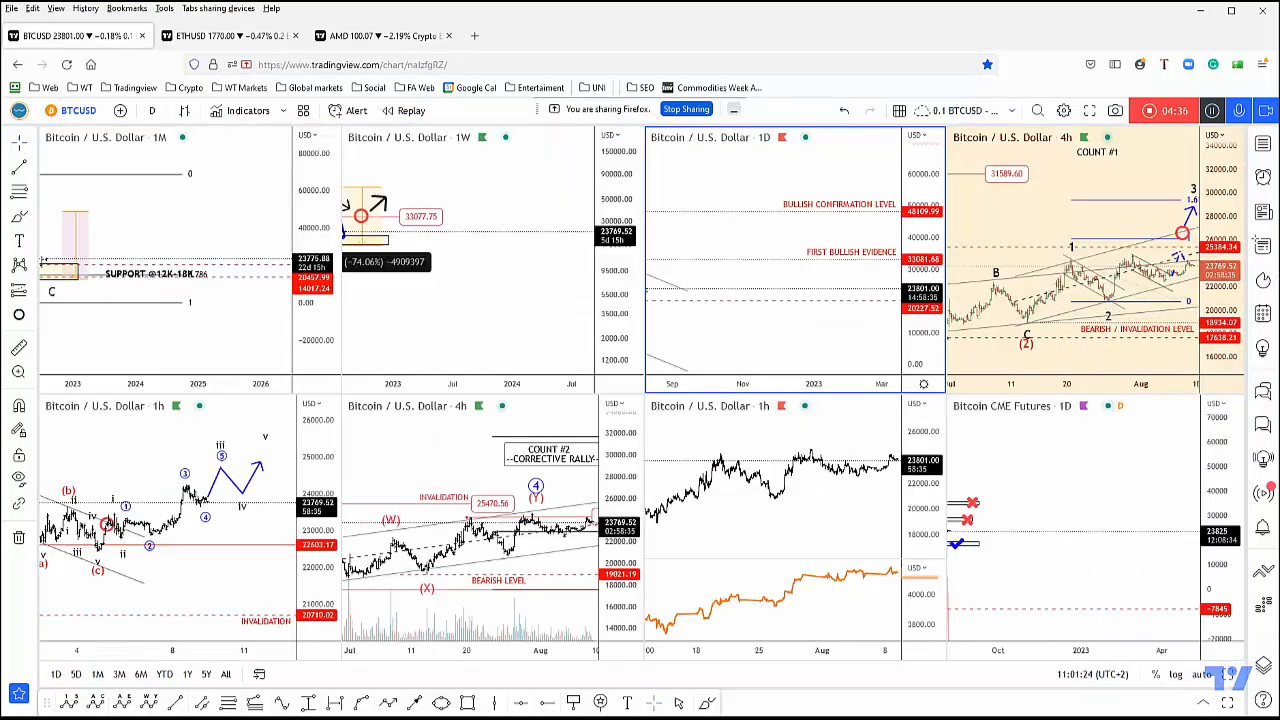
left_click(230, 36)
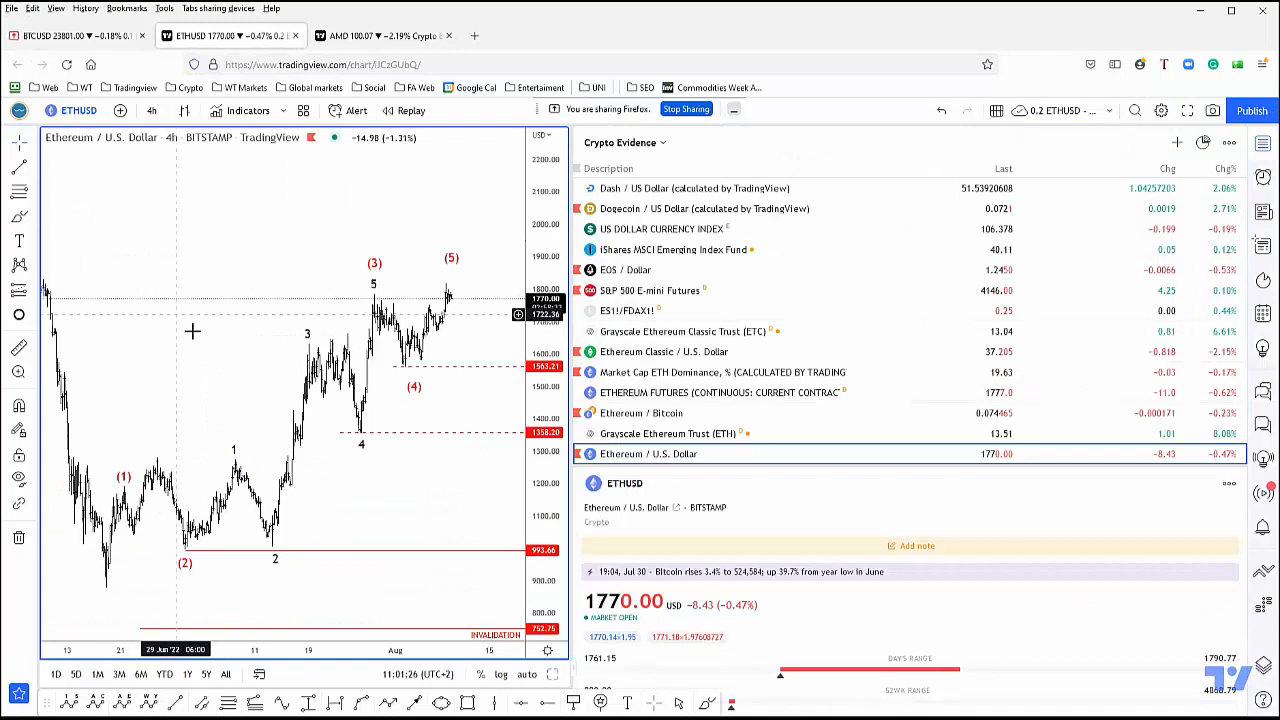
left_click(555, 676)
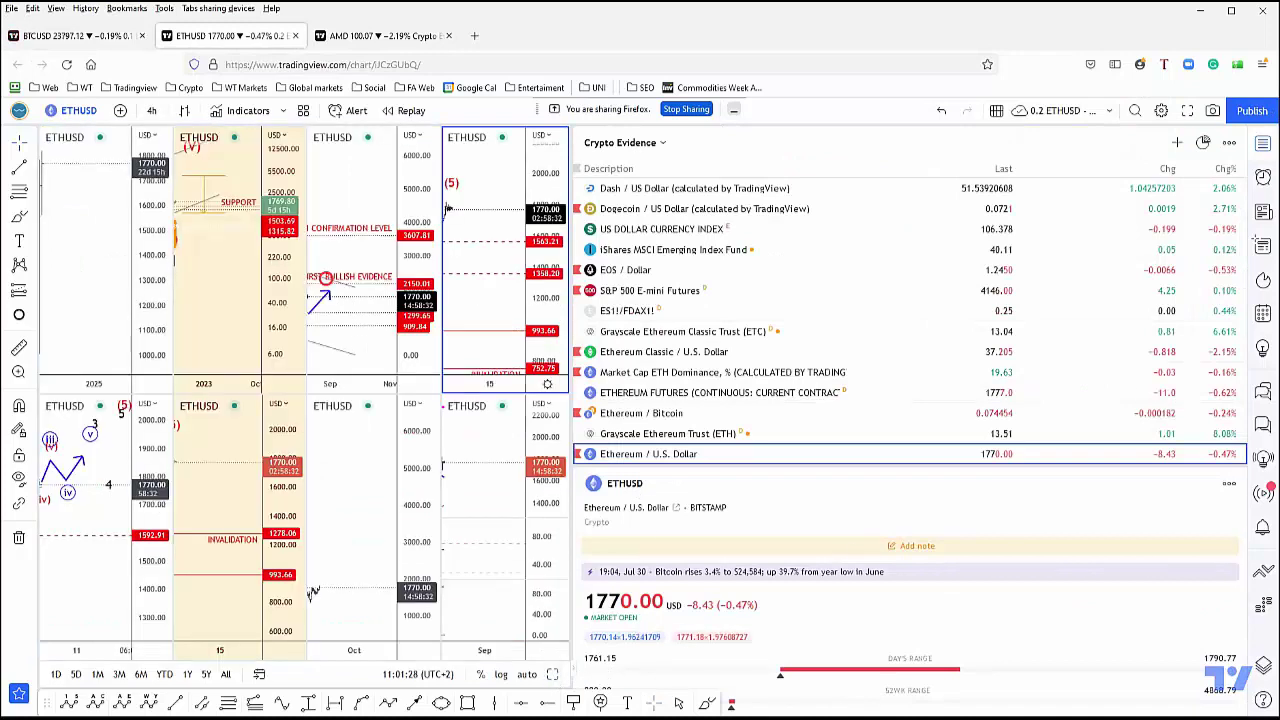
left_click(1265, 148)
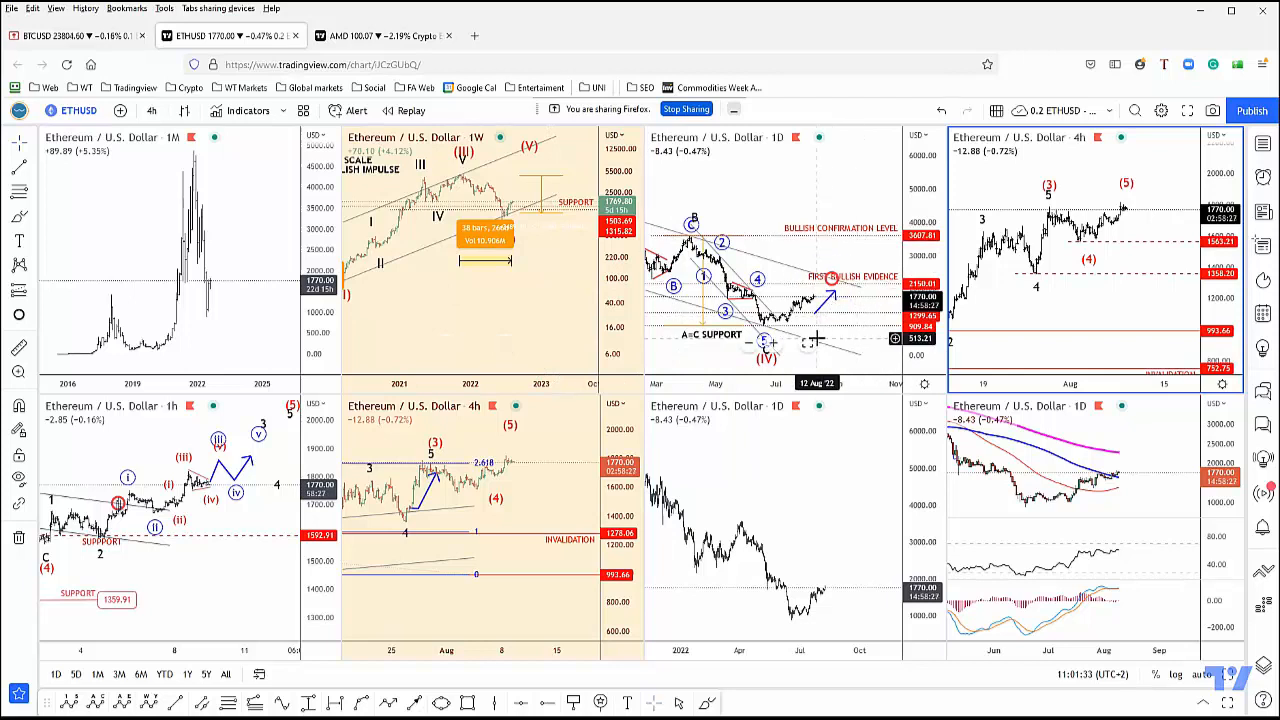
Maximize the daily Ethereum chart and shift it to reveal wave (V) and future dates.
double_click(805, 300)
left_click_drag(945, 300, 645, 555)
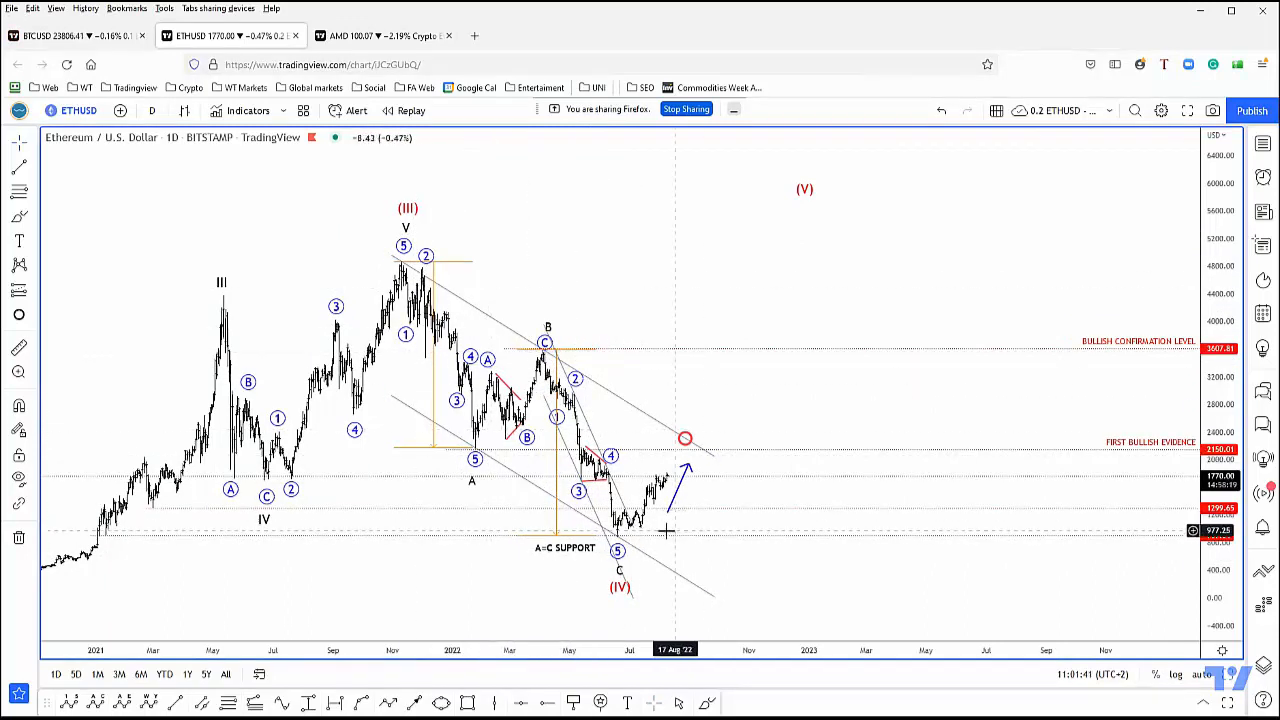
Inspect the descending channel lines, then restore the Ethereum eight-chart layout.
left_click(630, 548)
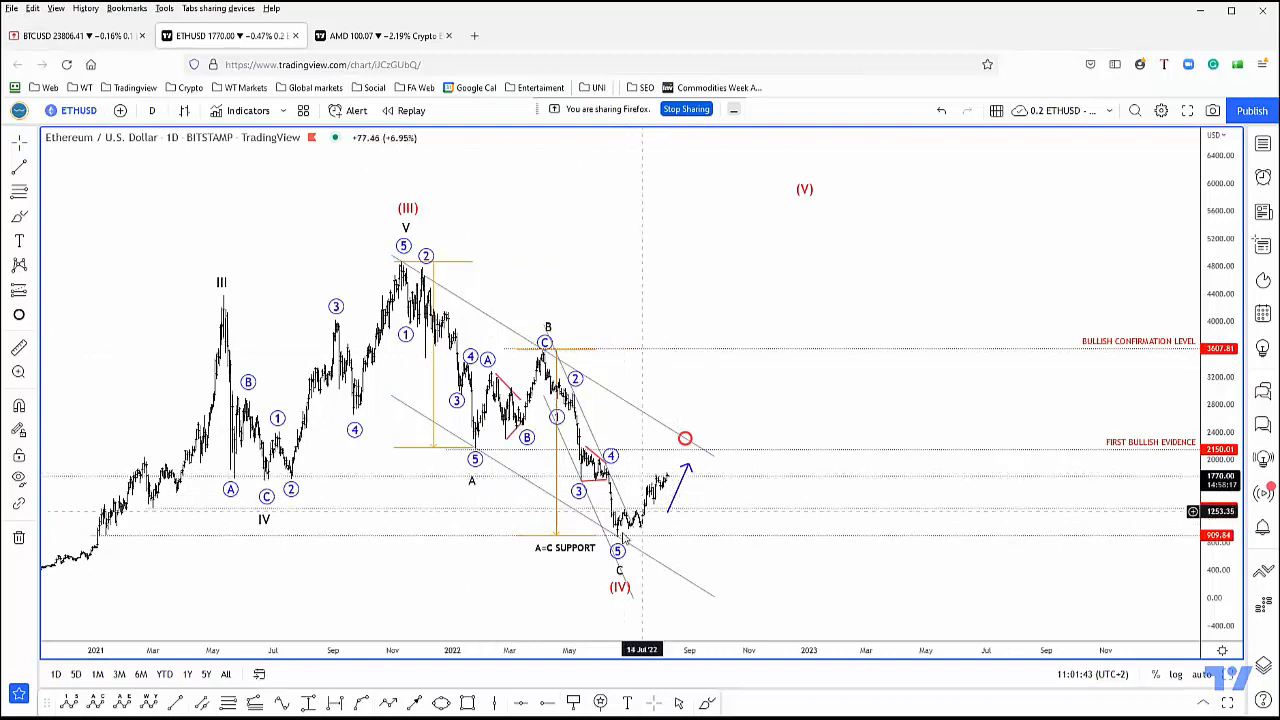
left_click(737, 544)
key("alt+Tab")
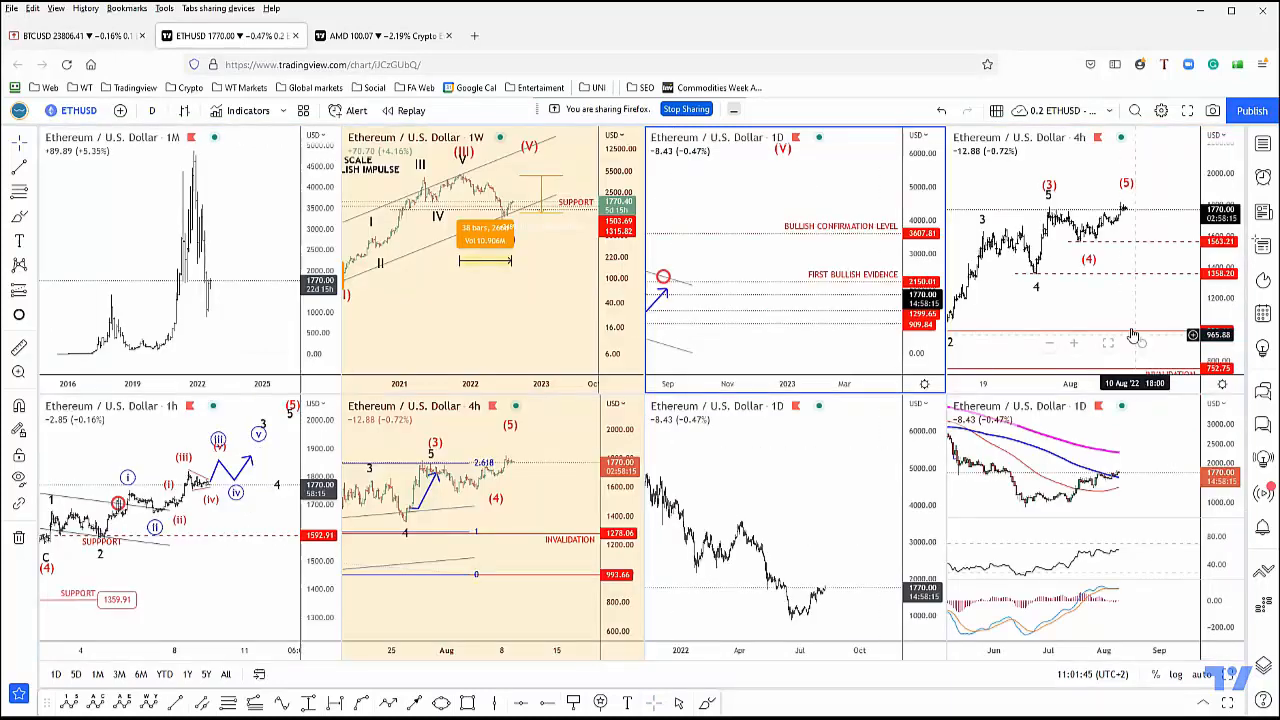
Maximize the 4-hour Ethereum chart and centre the recent price action.
double_click(1037, 492)
left_click_drag(1037, 492, 840, 490)
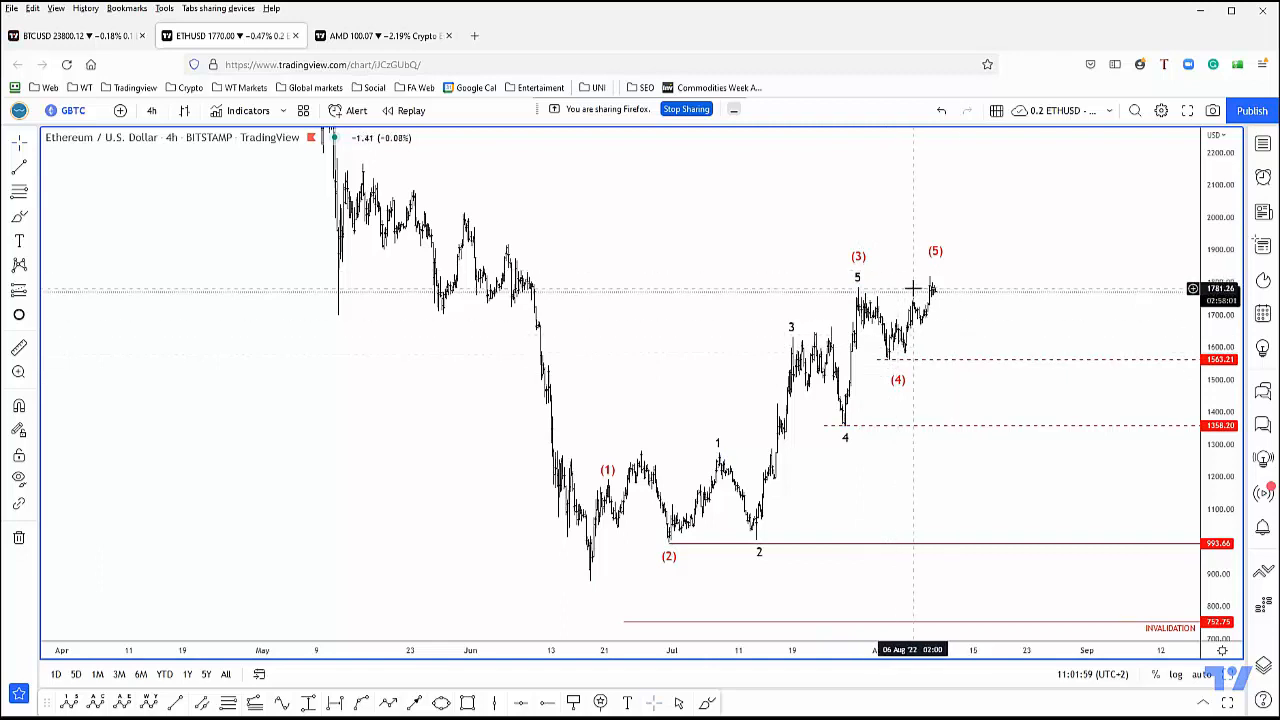
Raise the wave (5) label higher on the Ethereum 4-hour wave count.
left_click_drag(935, 263, 935, 240)
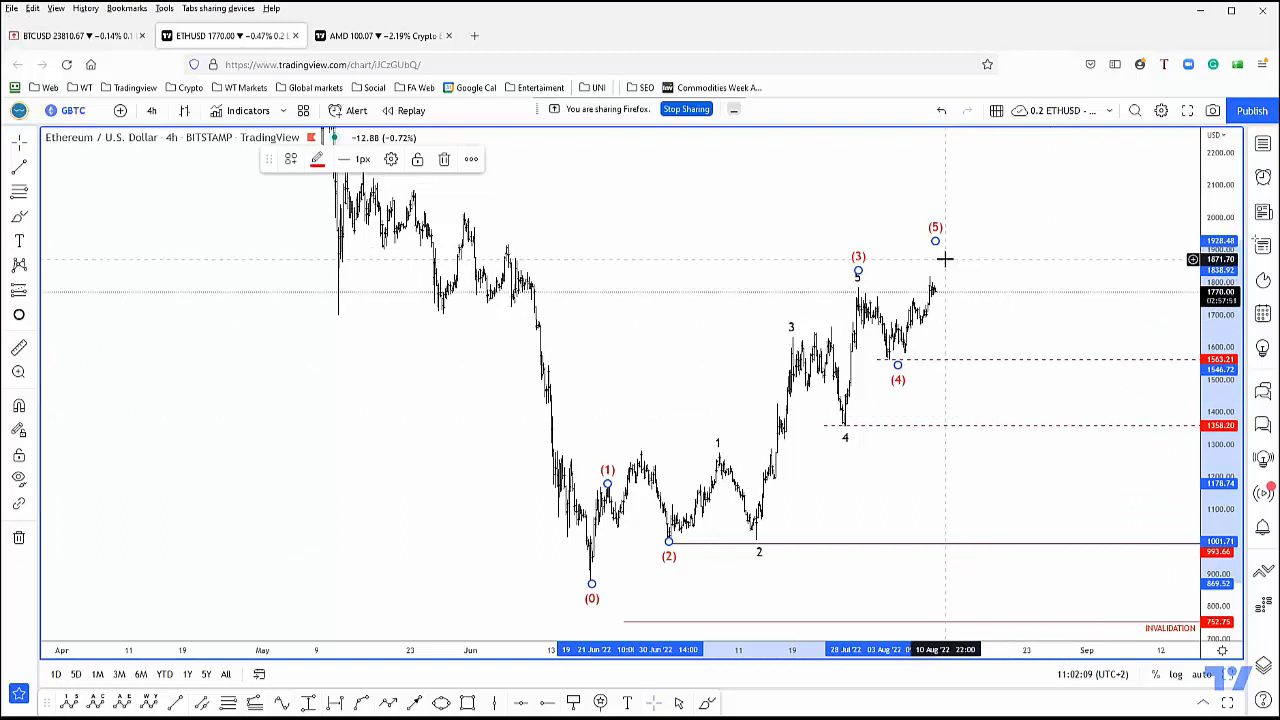
left_click_drag(400, 350, 415, 380)
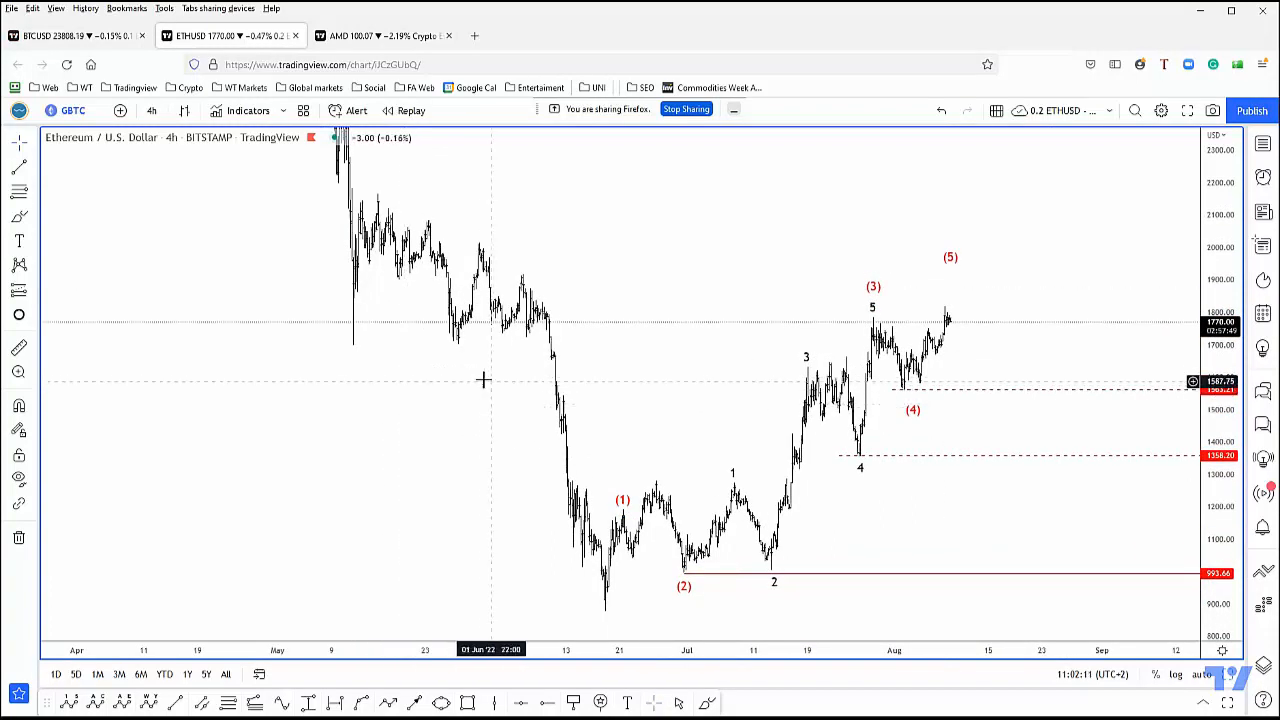
Add a horizontal price level at about 1917 on the 4-hour Ethereum chart.
left_click(520, 703)
left_click(492, 275)
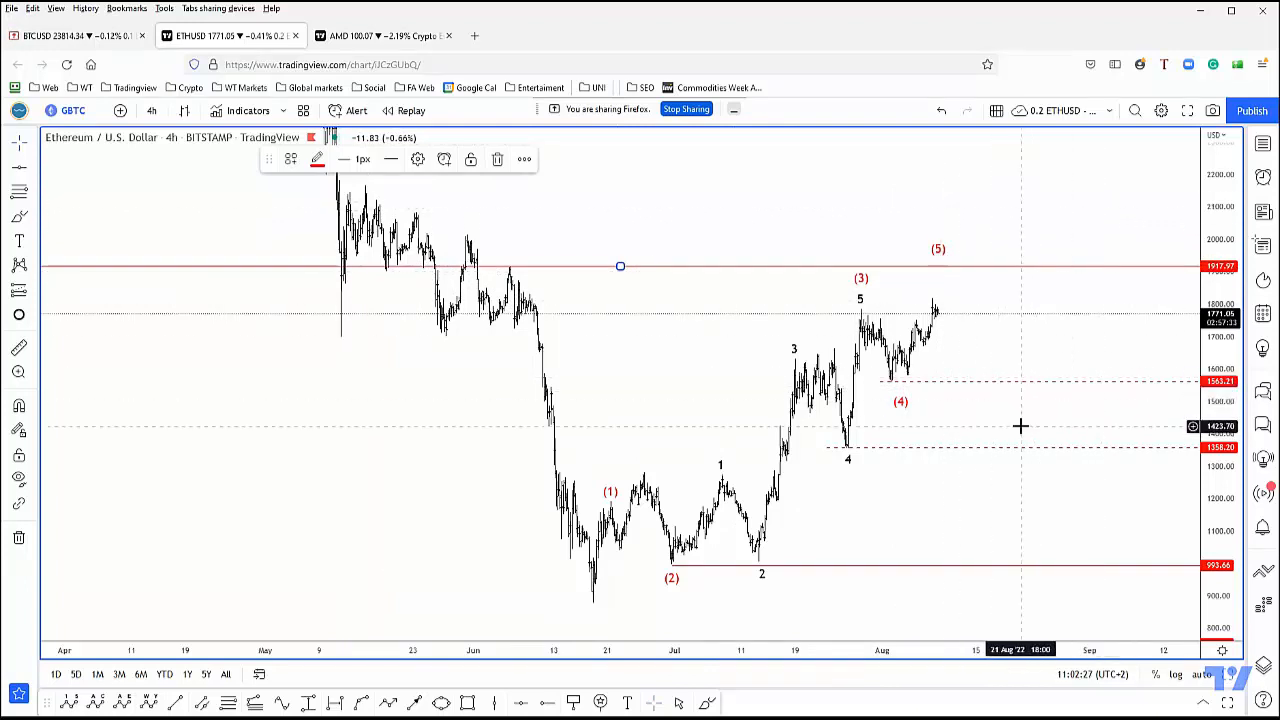
left_click_drag(988, 415, 967, 415)
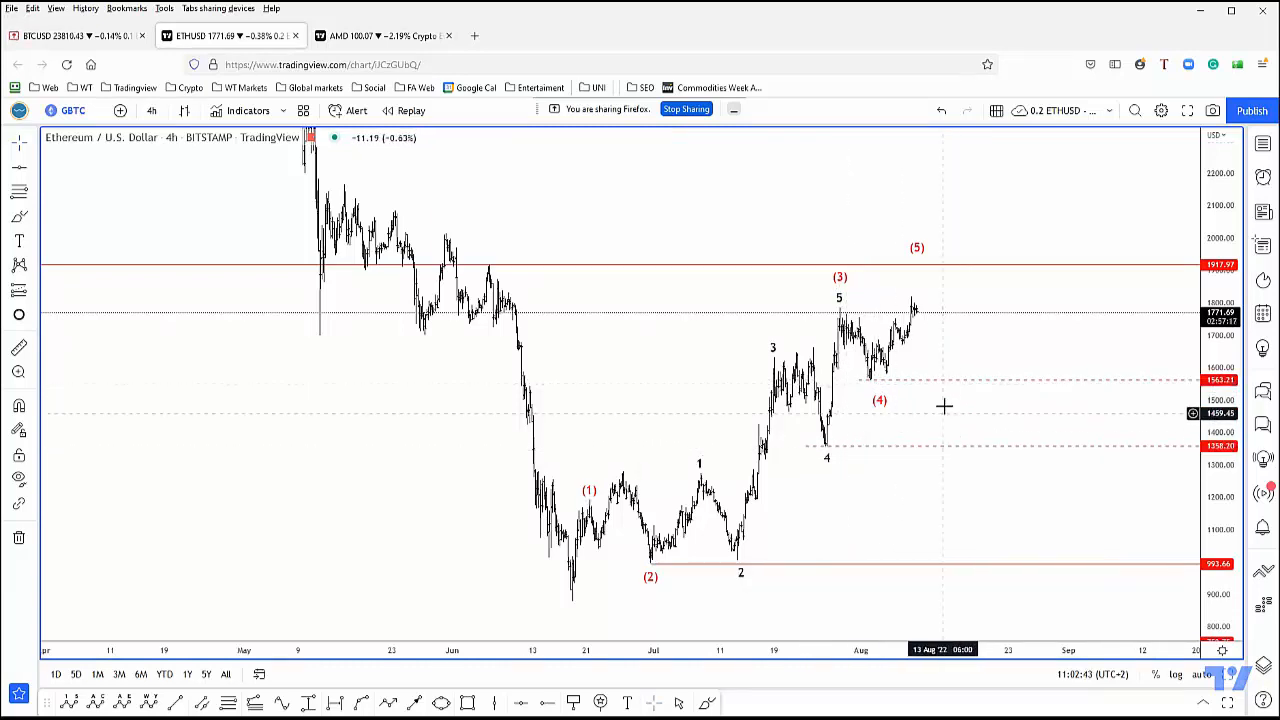
Inspect the dotted wave 4 level line near its low.
left_click(838, 446)
left_click(936, 467)
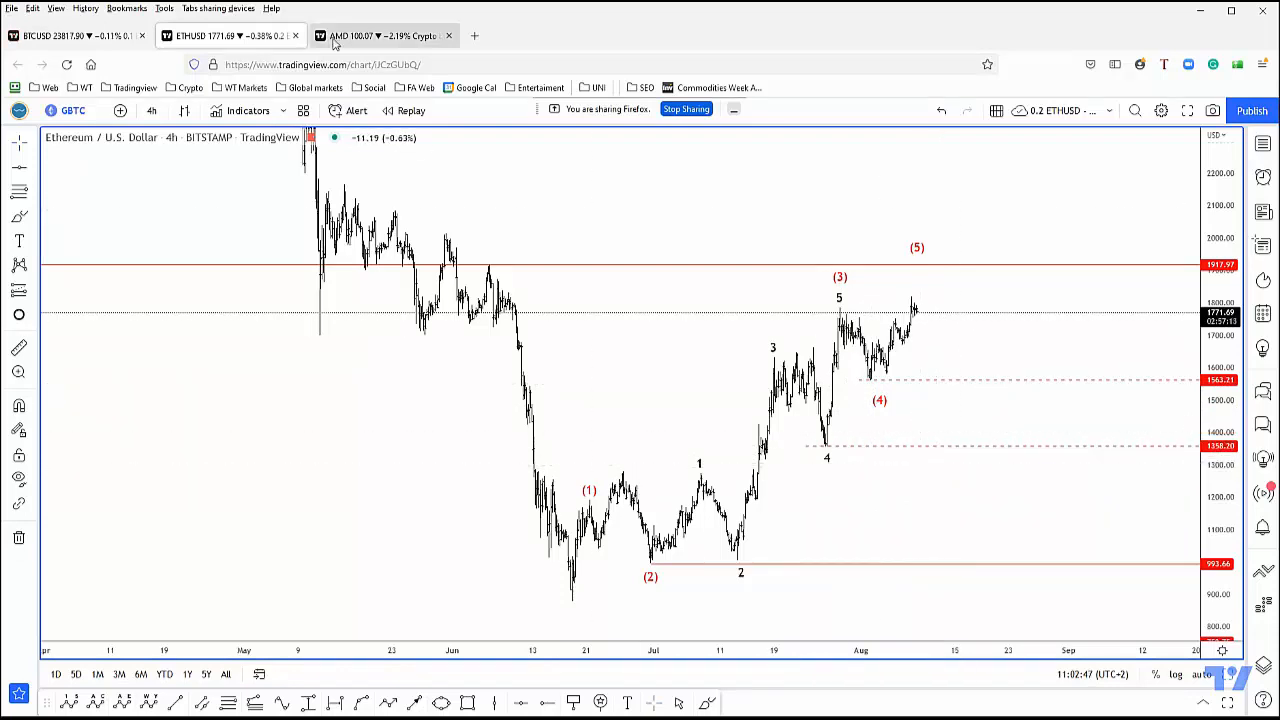
Show the AMD monthly chart, pan along its timeline and inspect the rising channel.
left_click(380, 36)
left_click_drag(655, 300, 542, 357)
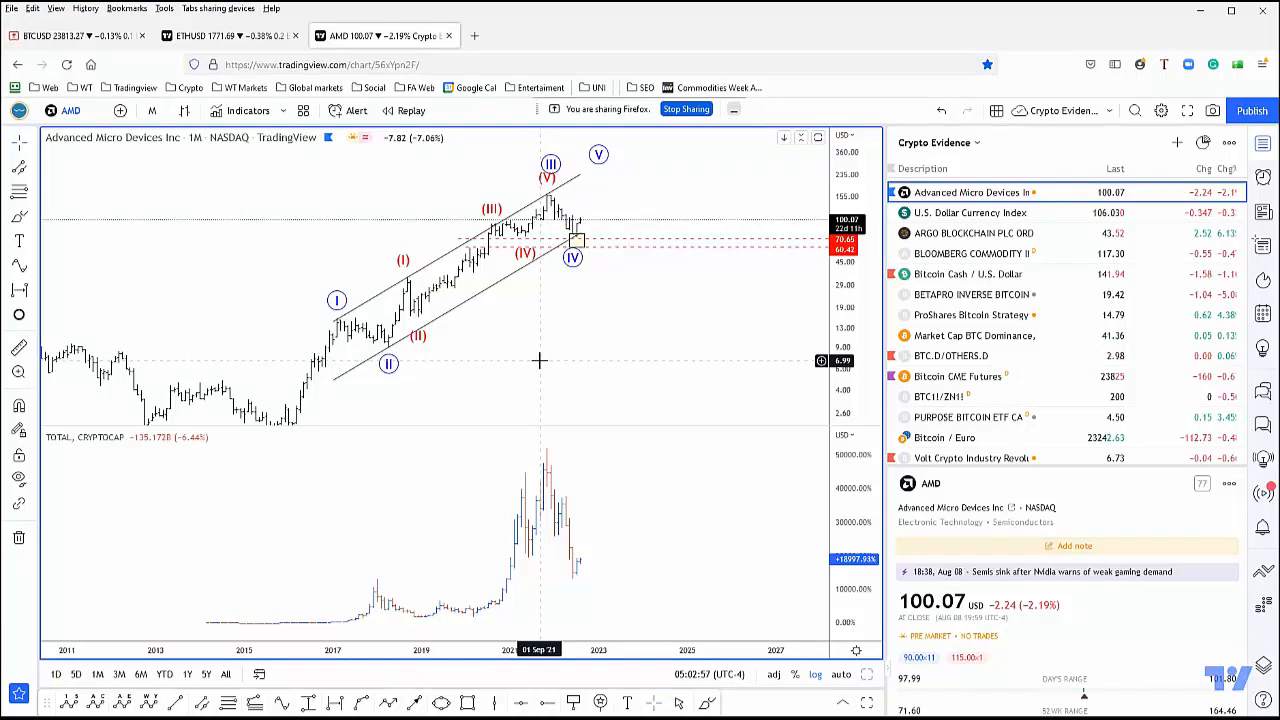
scroll(537, 434, "down", 2)
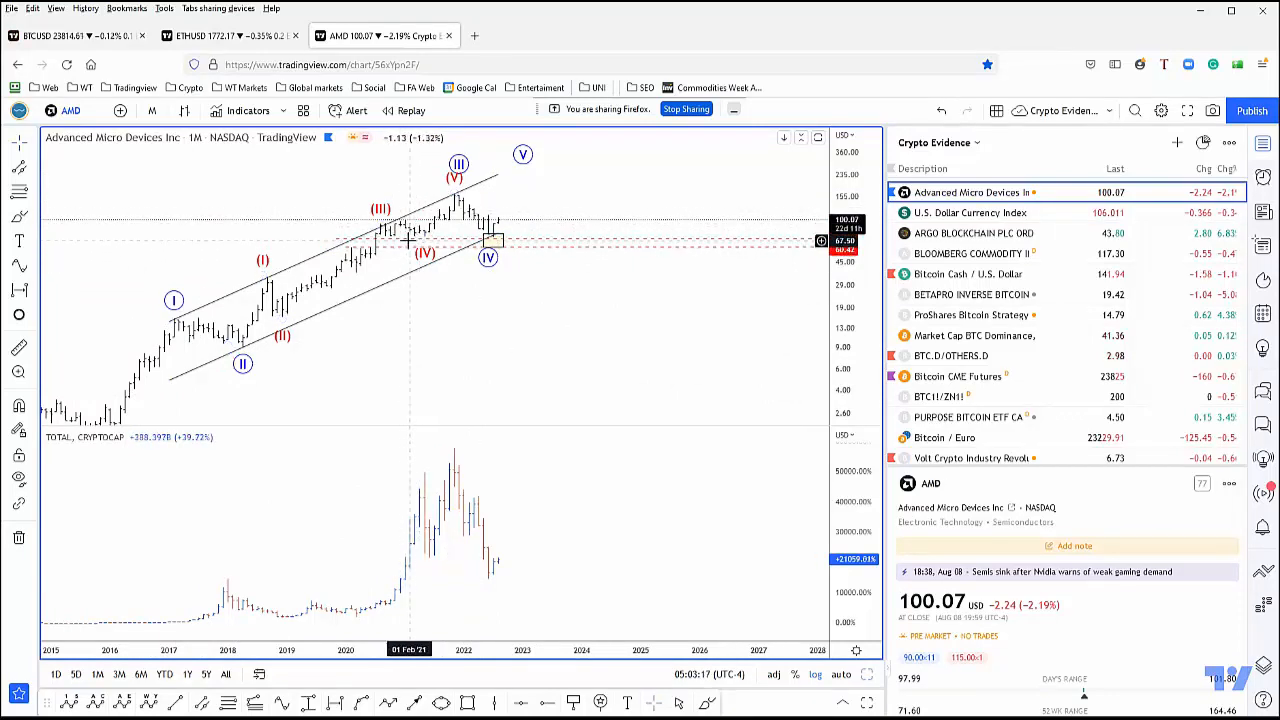
left_click(333, 248)
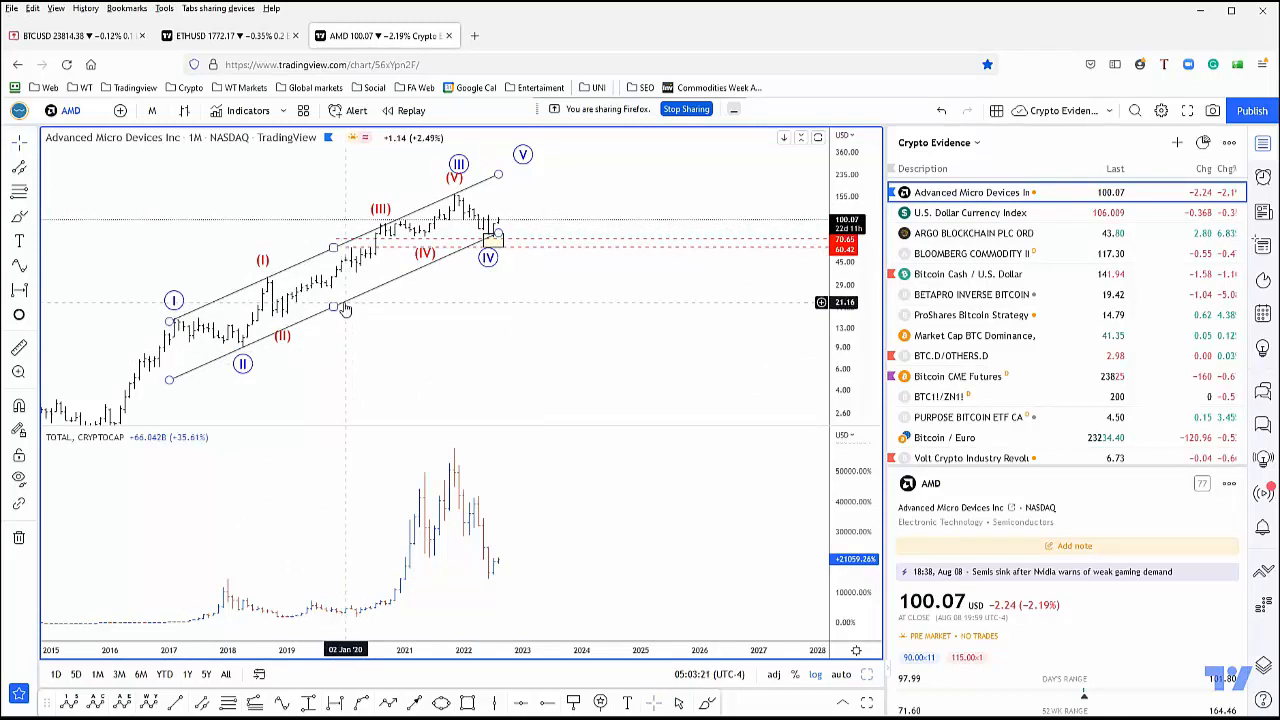
left_click(114, 329)
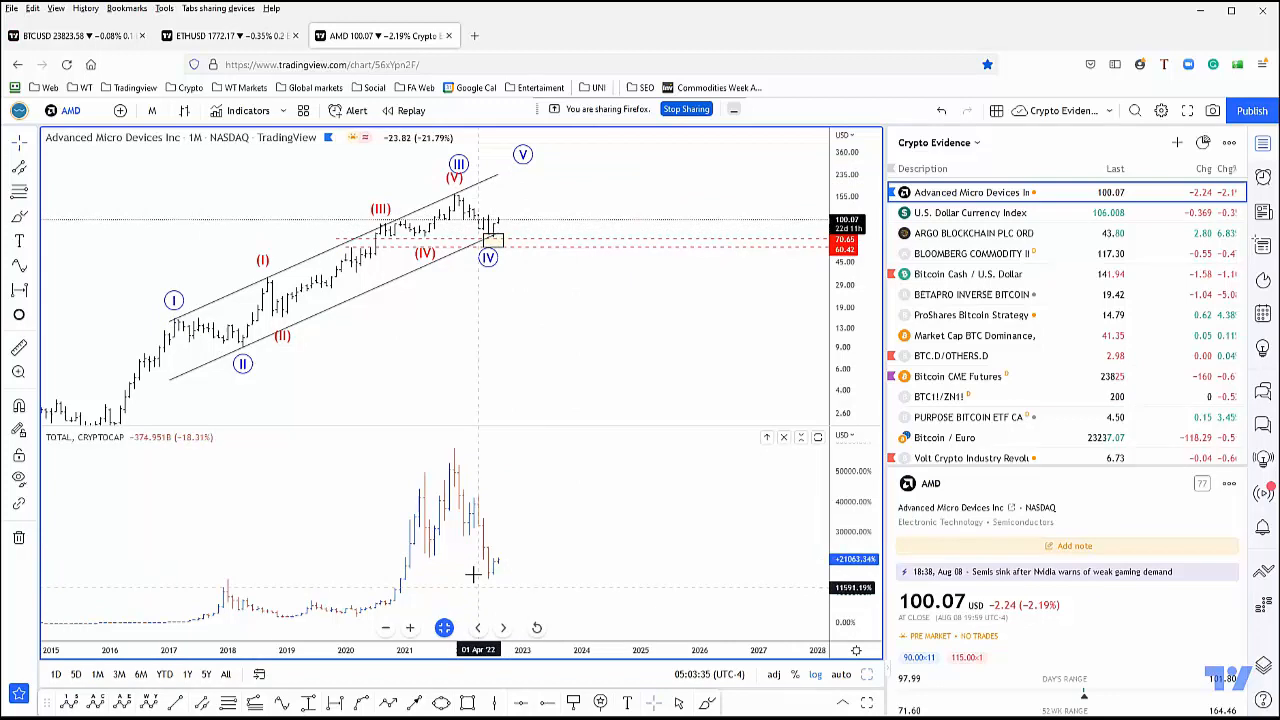
mouse_move(486, 568)
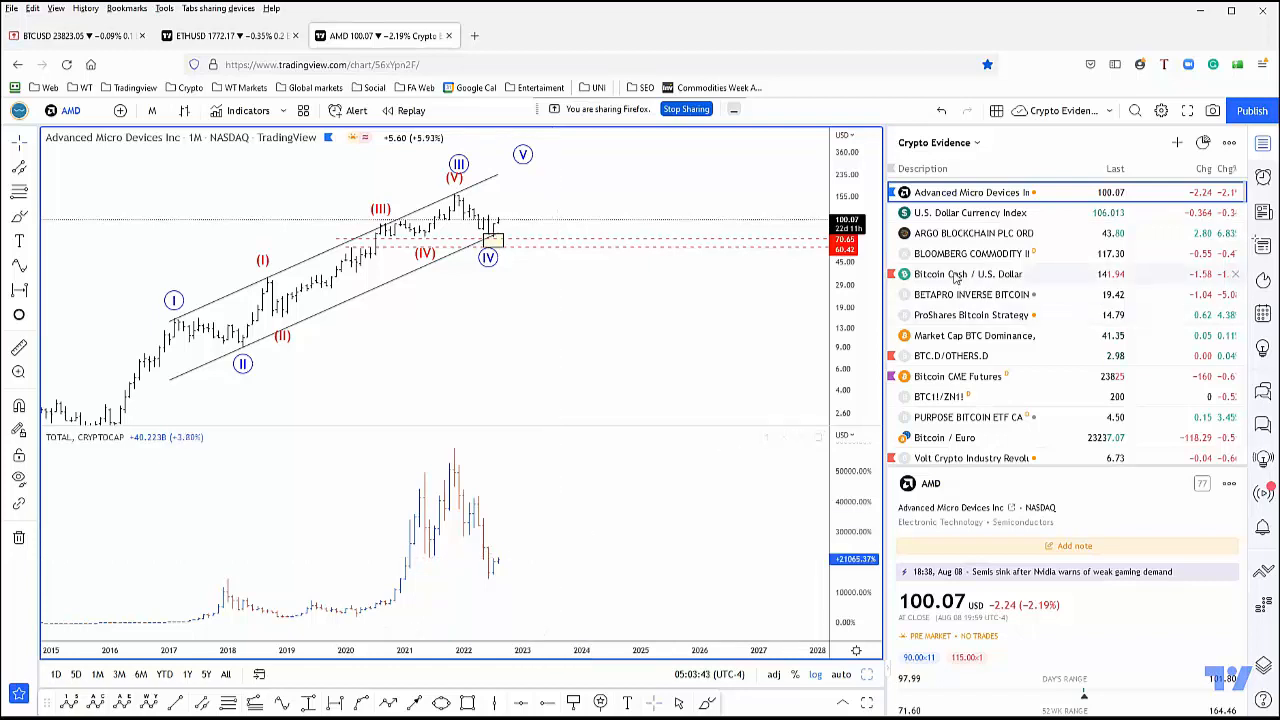
Review the DXY monthly chart with its cycle overlay, then return to the BTCUSD workspace.
left_click(960, 213)
scroll(800, 293, "down", 5)
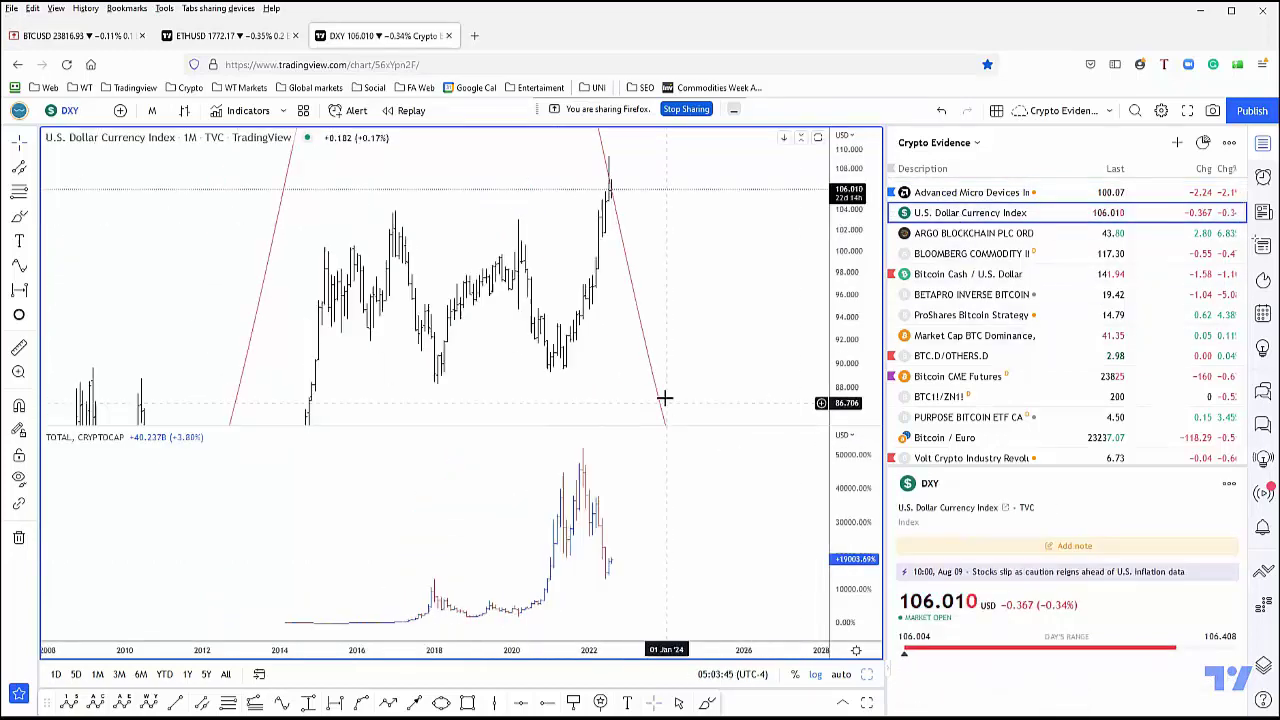
scroll(800, 293, "down", 5)
scroll(800, 293, "down", 5)
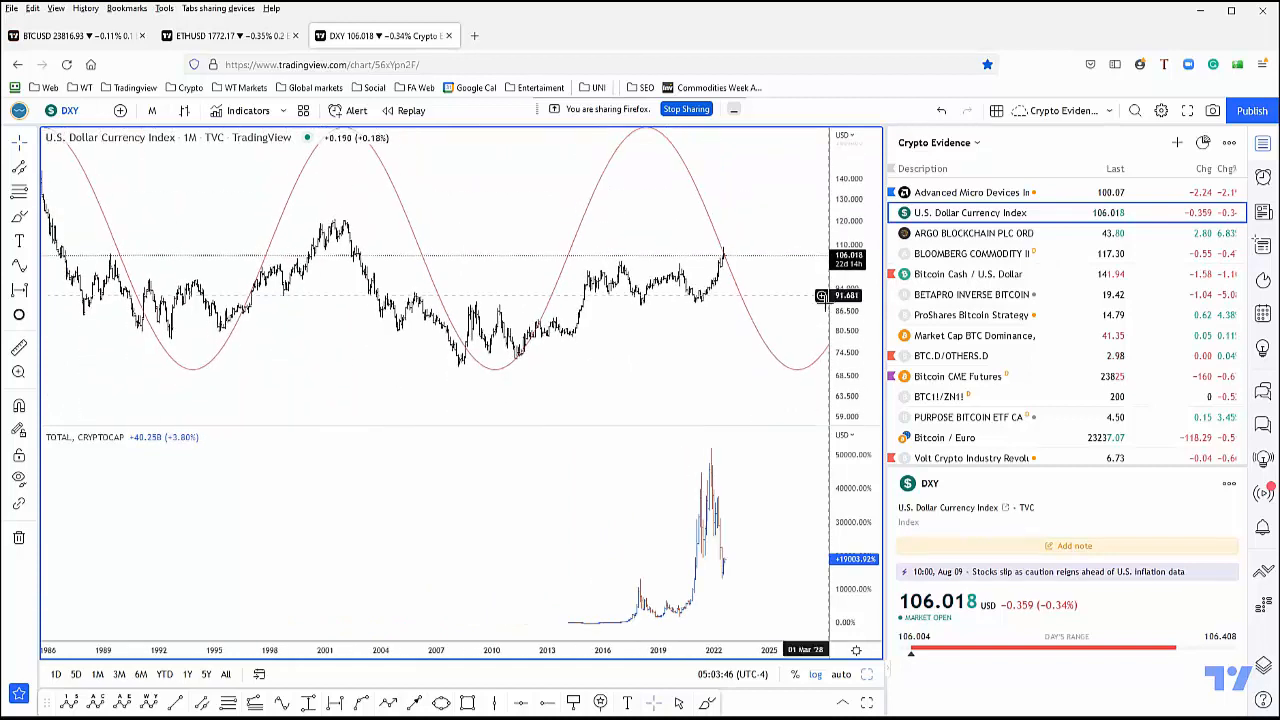
scroll(820, 305, "down", 3)
left_click_drag(580, 405, 519, 405)
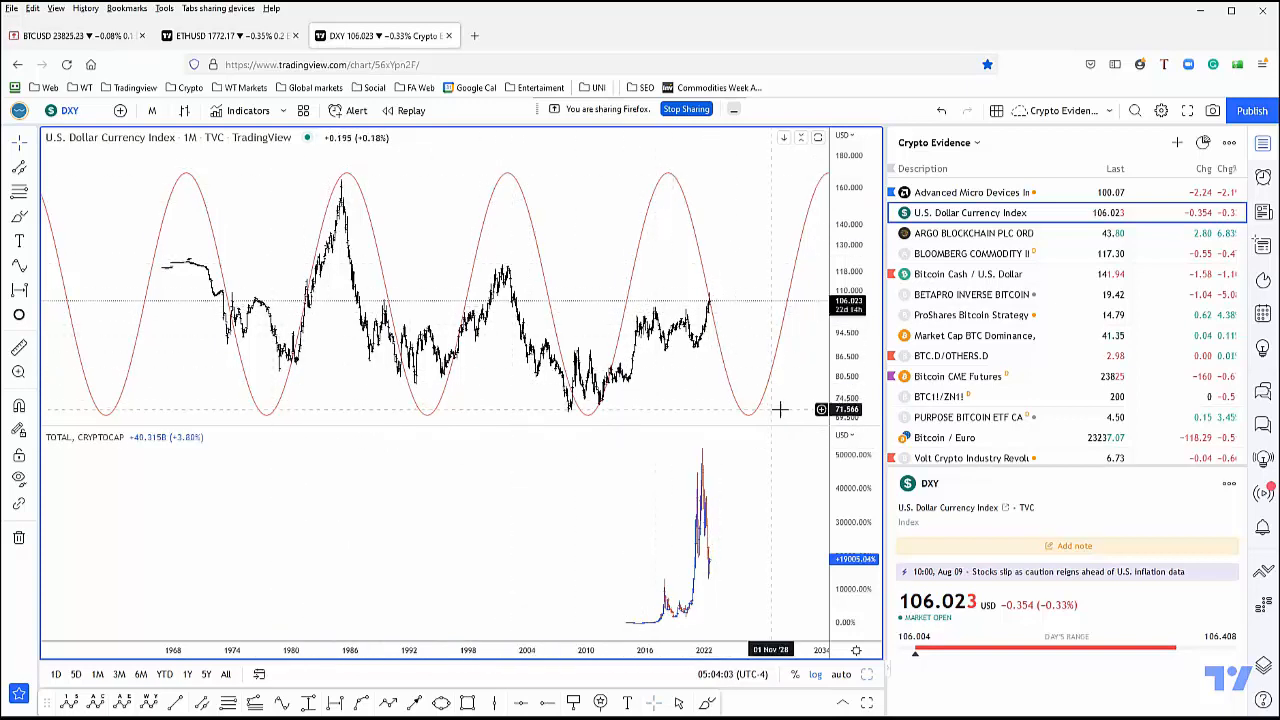
scroll(330, 400, "up", 1)
scroll(344, 424, "down", 1)
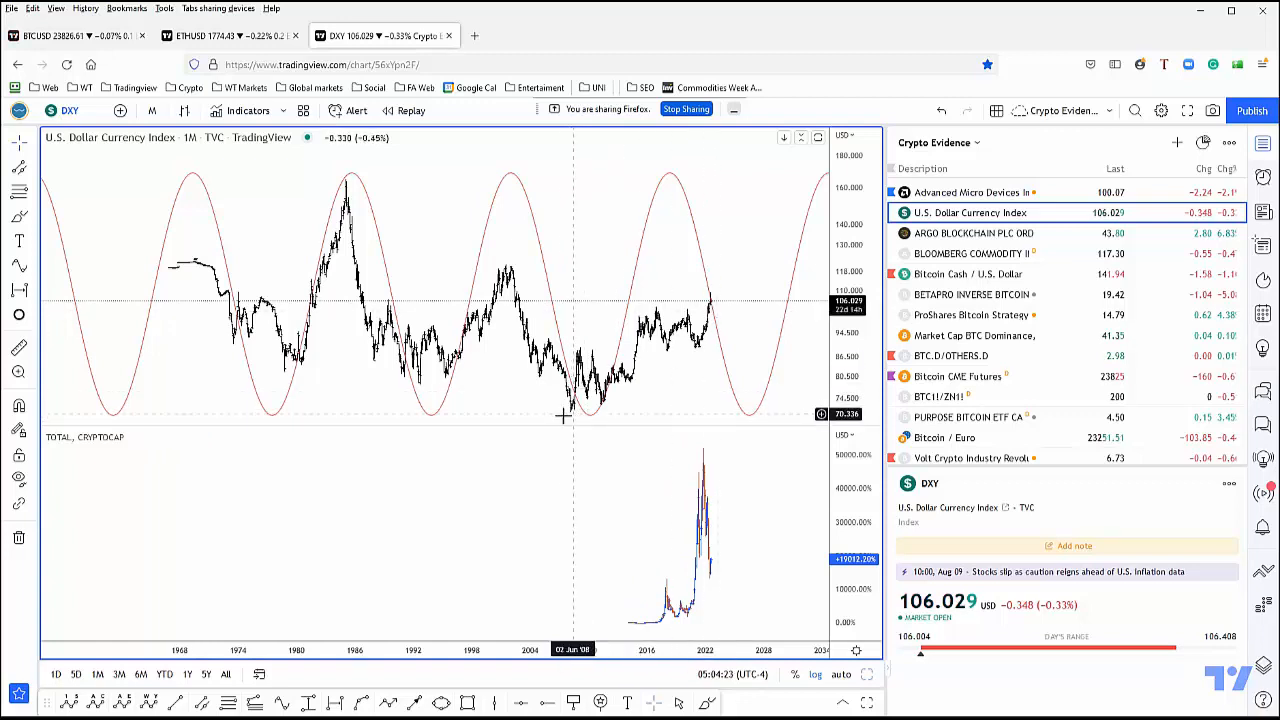
scroll(712, 282, "down", 1)
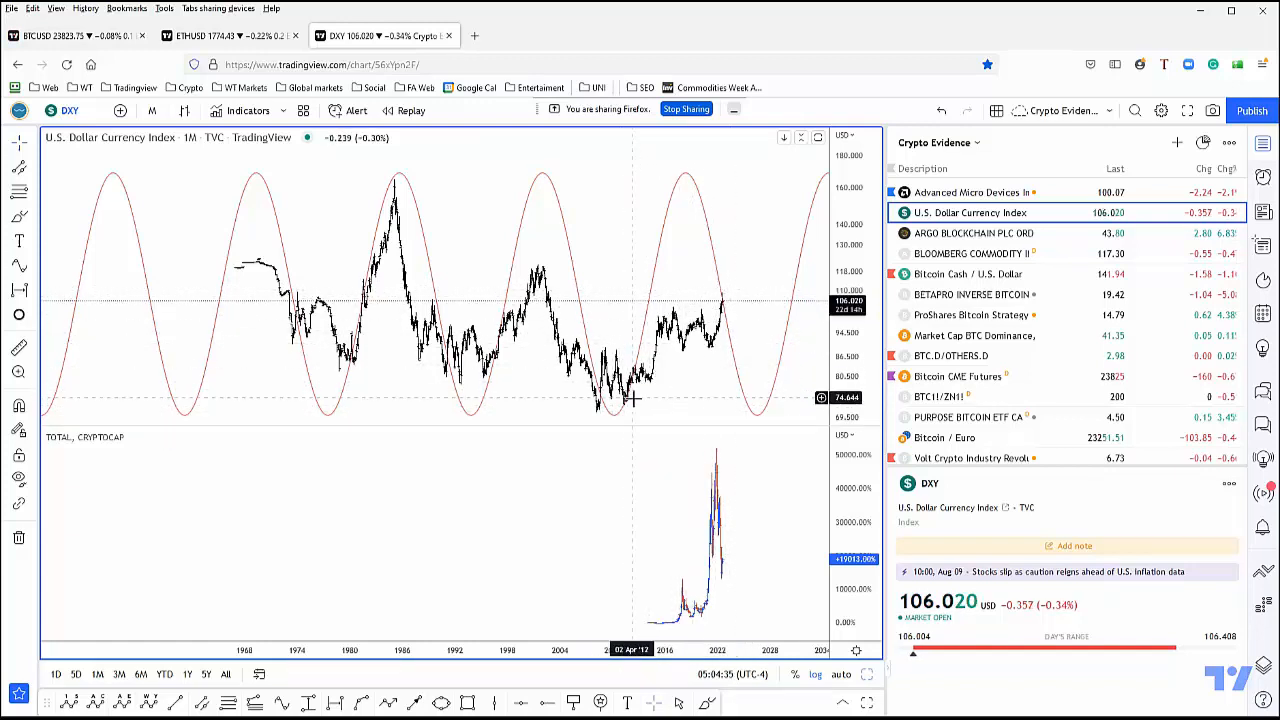
scroll(715, 290, "up", 1)
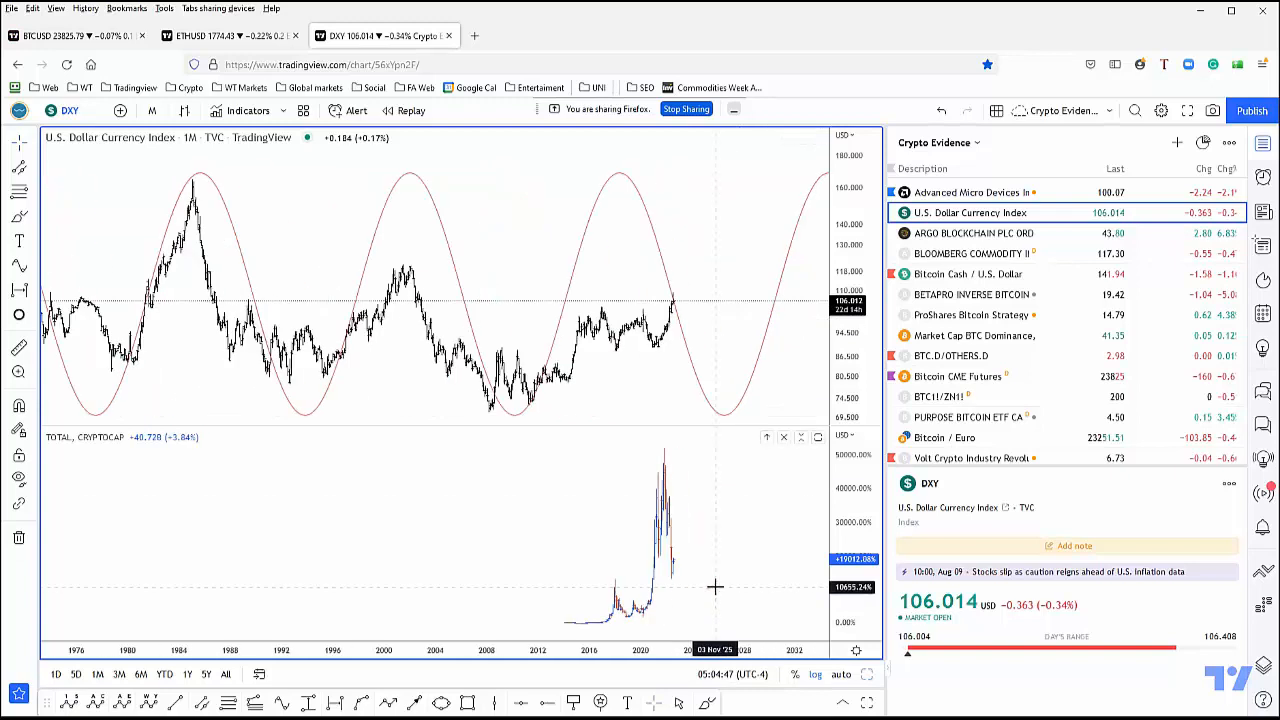
scroll(714, 583, "up", 5)
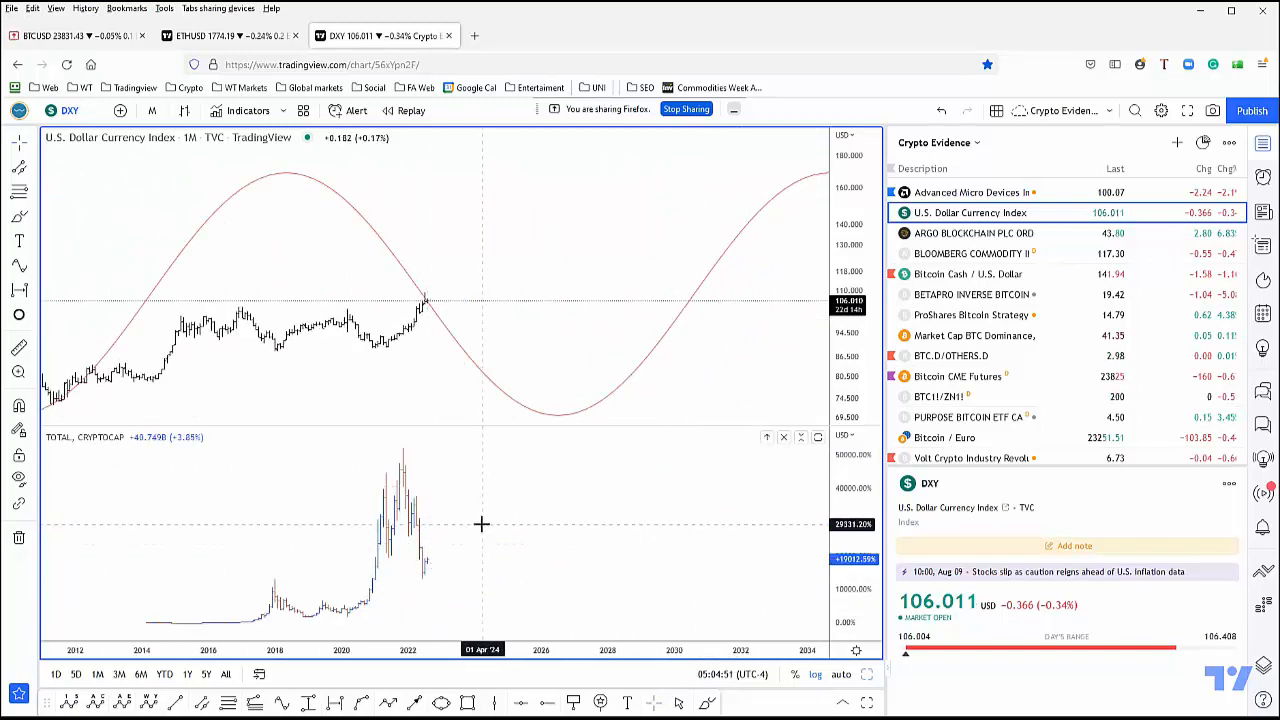
scroll(540, 230, "down", 5)
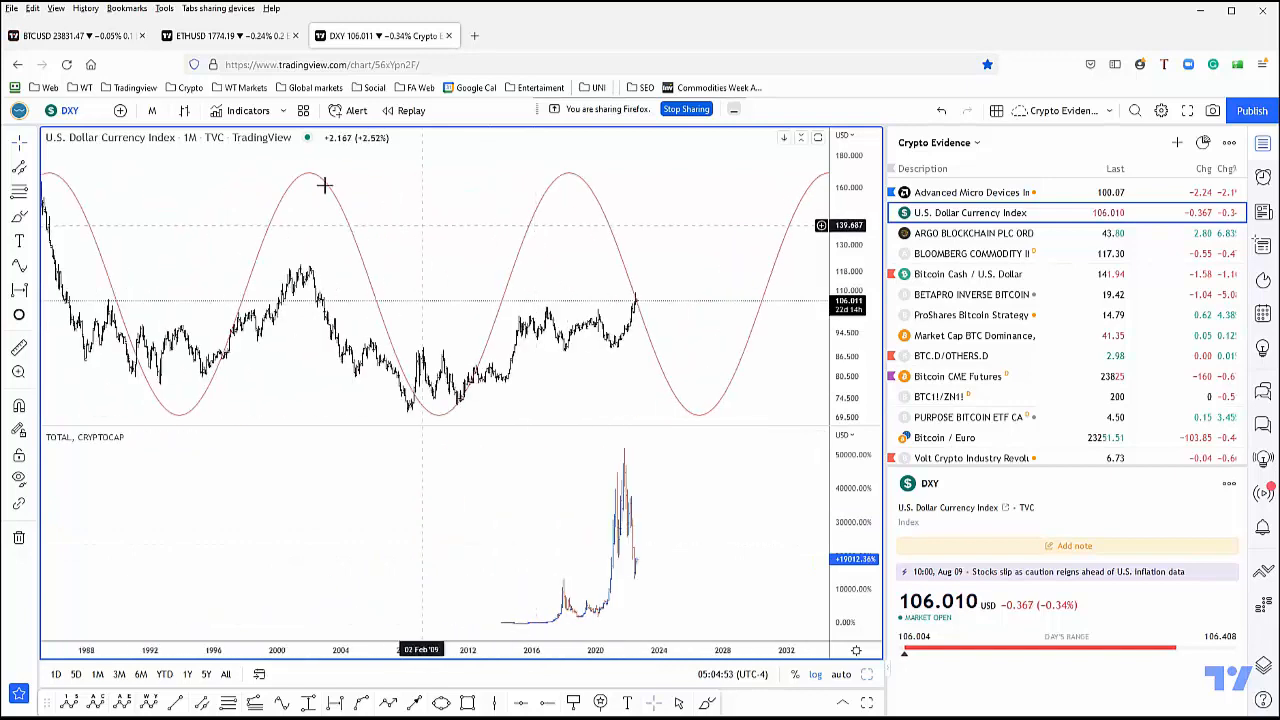
left_click(73, 36)
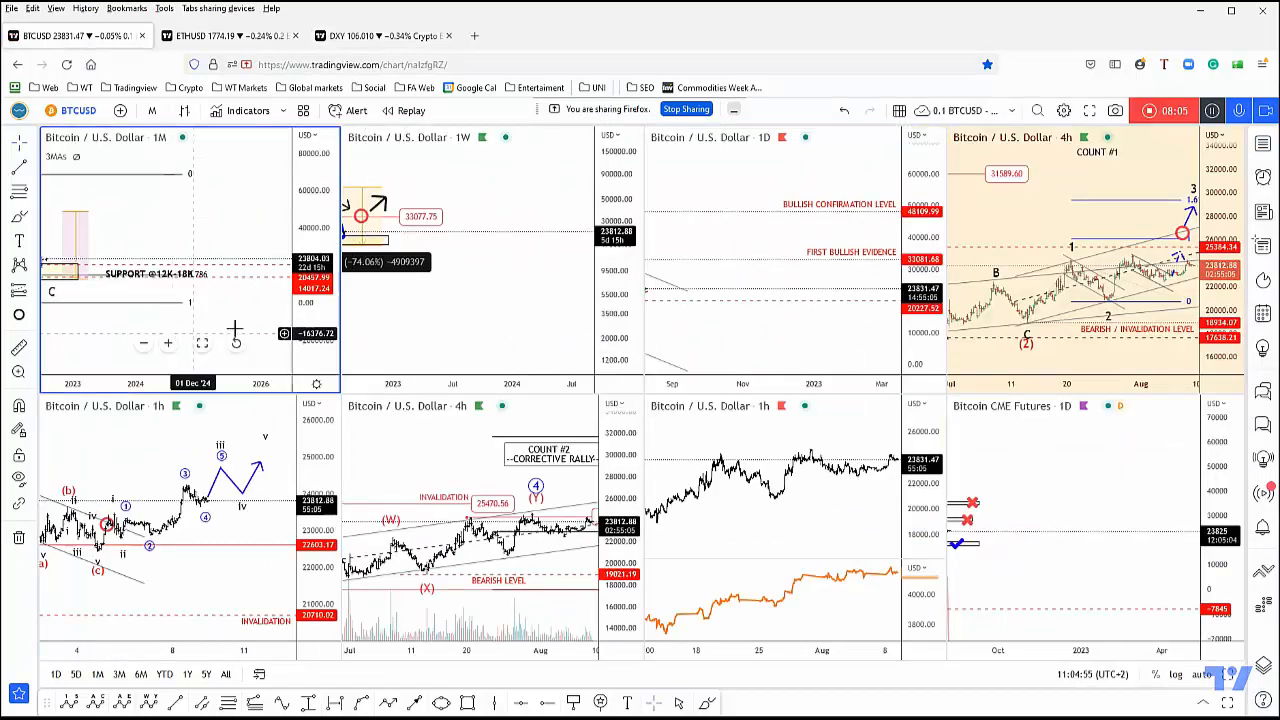
Rescale and pan the monthly Bitcoin chart to show the A-B-C decline into 12K–18K support.
left_click_drag(290, 332, 254, 255)
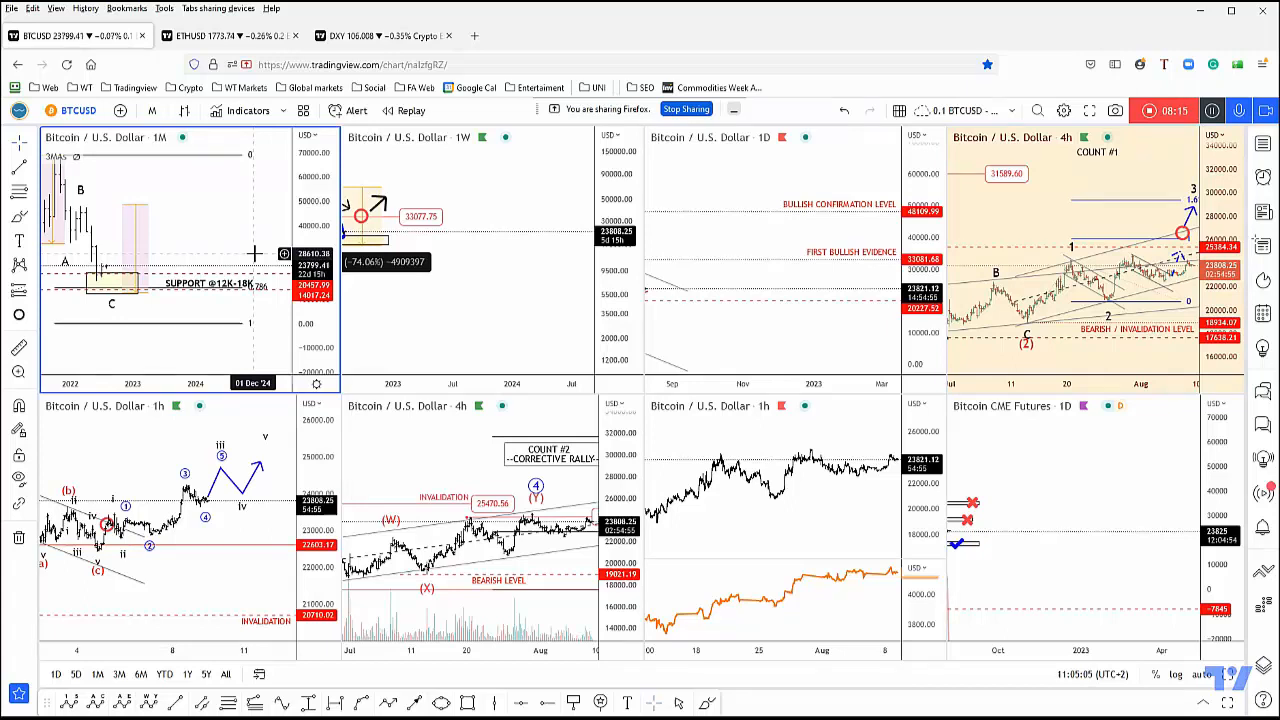
left_click_drag(310, 248, 310, 230)
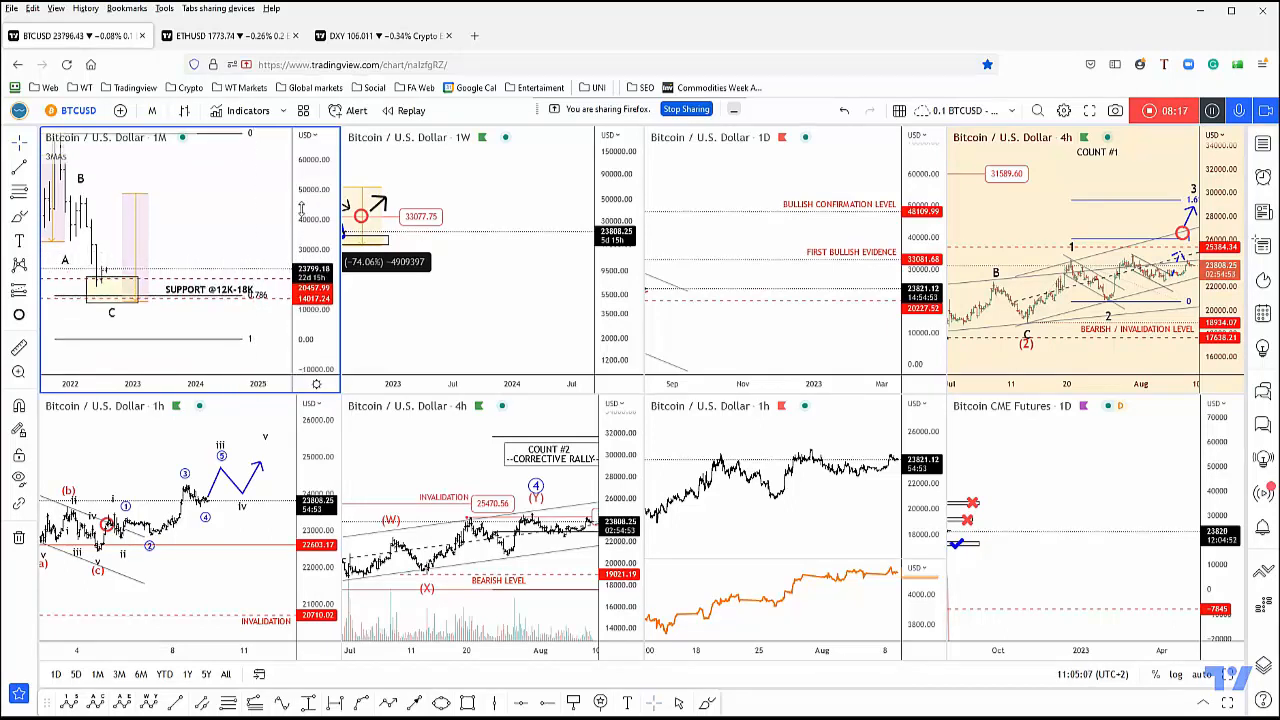
left_click_drag(190, 224, 241, 230)
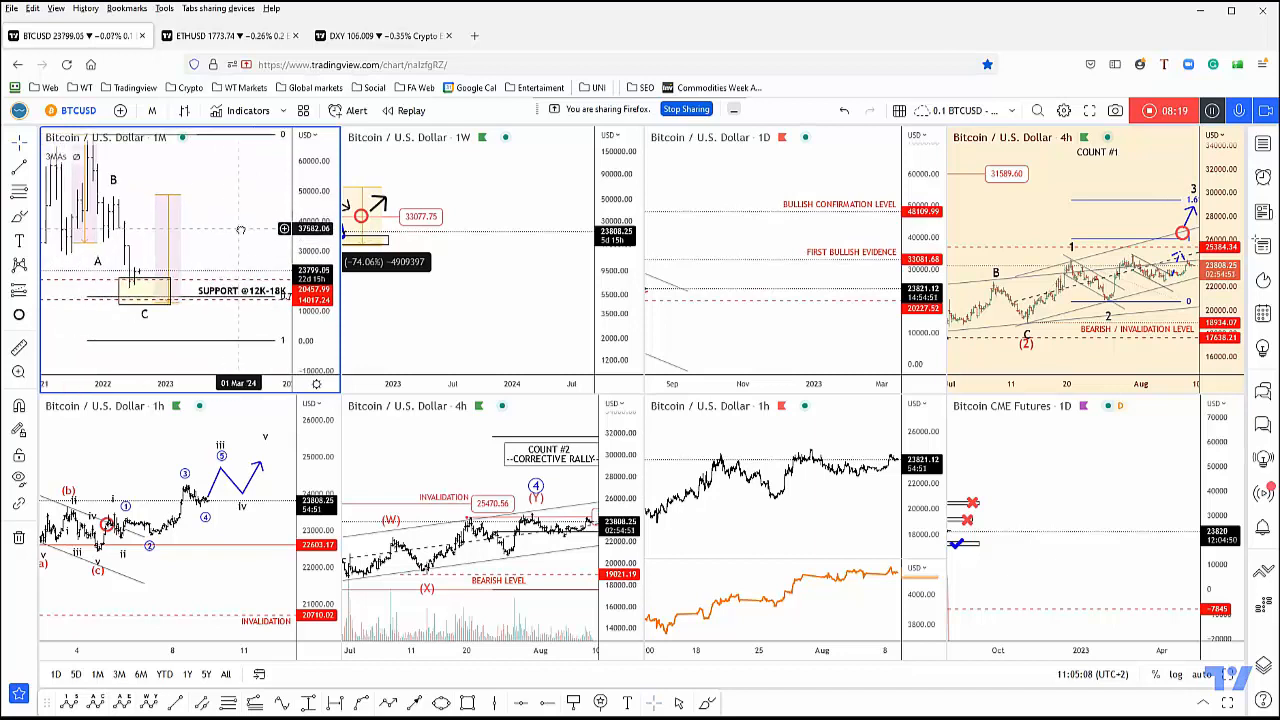